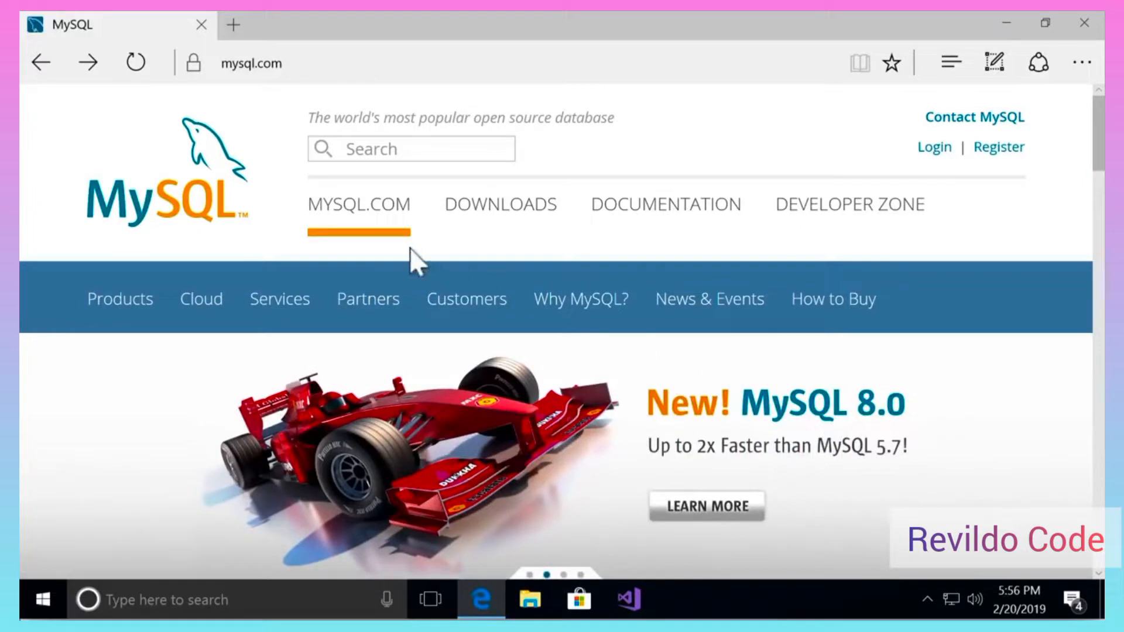
# - Go from mysql.com's Downloads section to the Community (GPL) Downloads page
pyautogui.click(504, 225)
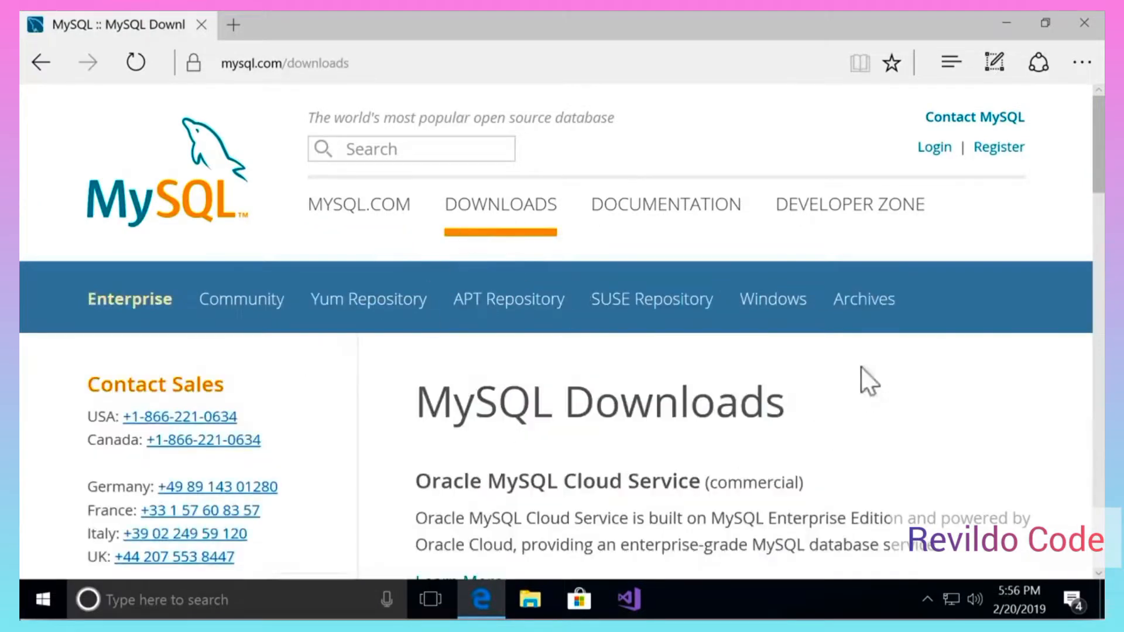
pyautogui.scroll(-12, 936, 406)
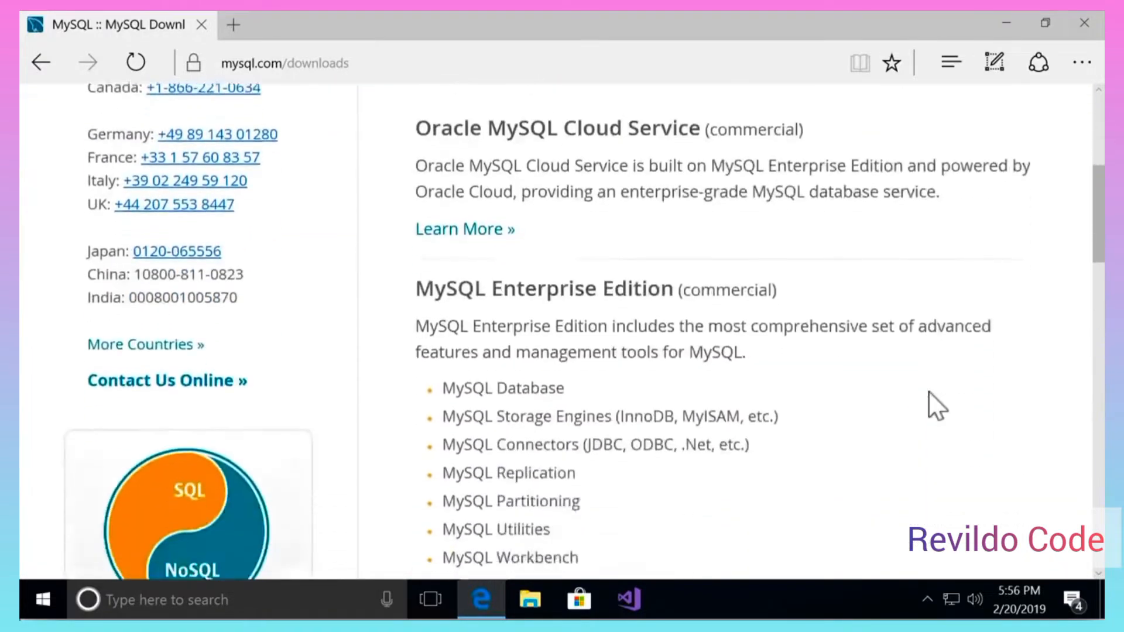
pyautogui.scroll(-5, 936, 405)
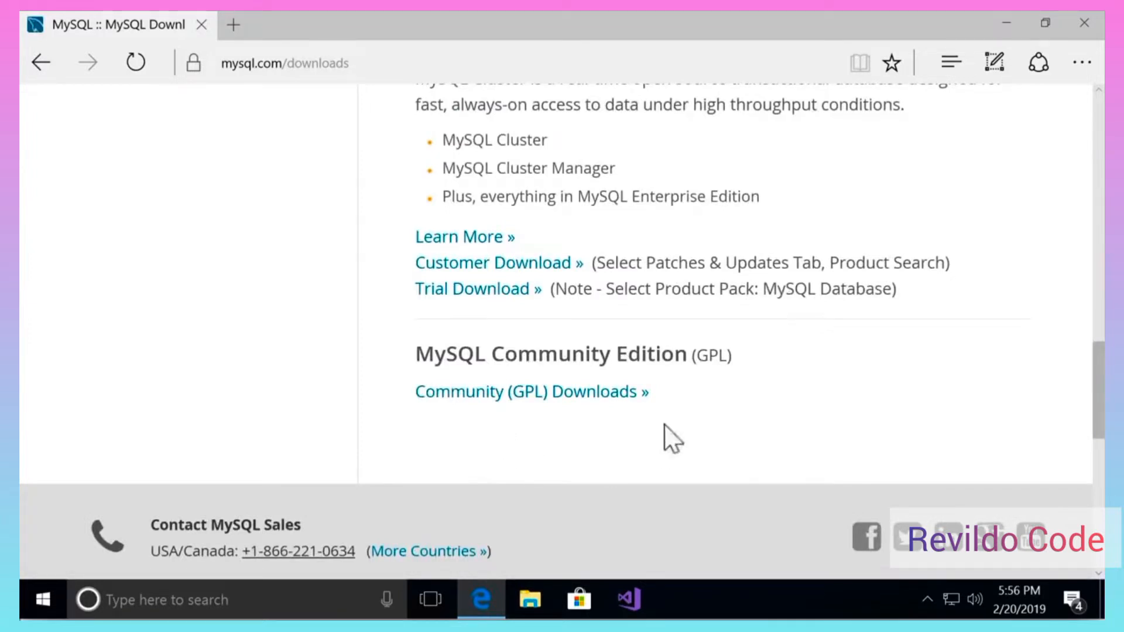
pyautogui.click(603, 394)
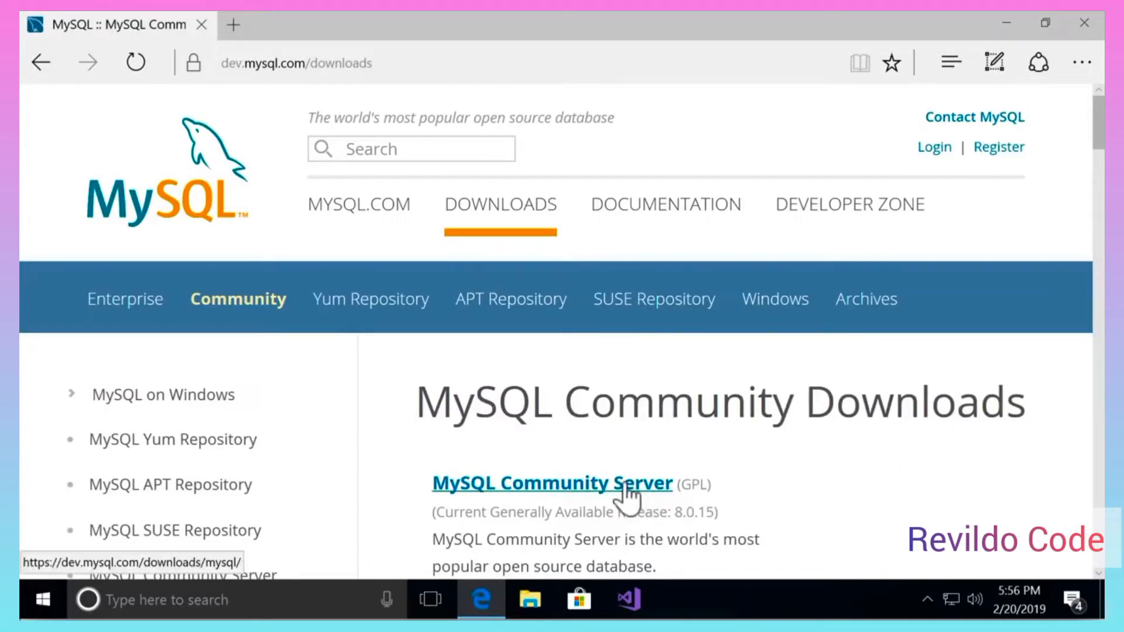
# - Via MySQL Community Server and MySQL Installer 8.0.15, choose the 16.4M web installer's Download
pyautogui.click(644, 491)
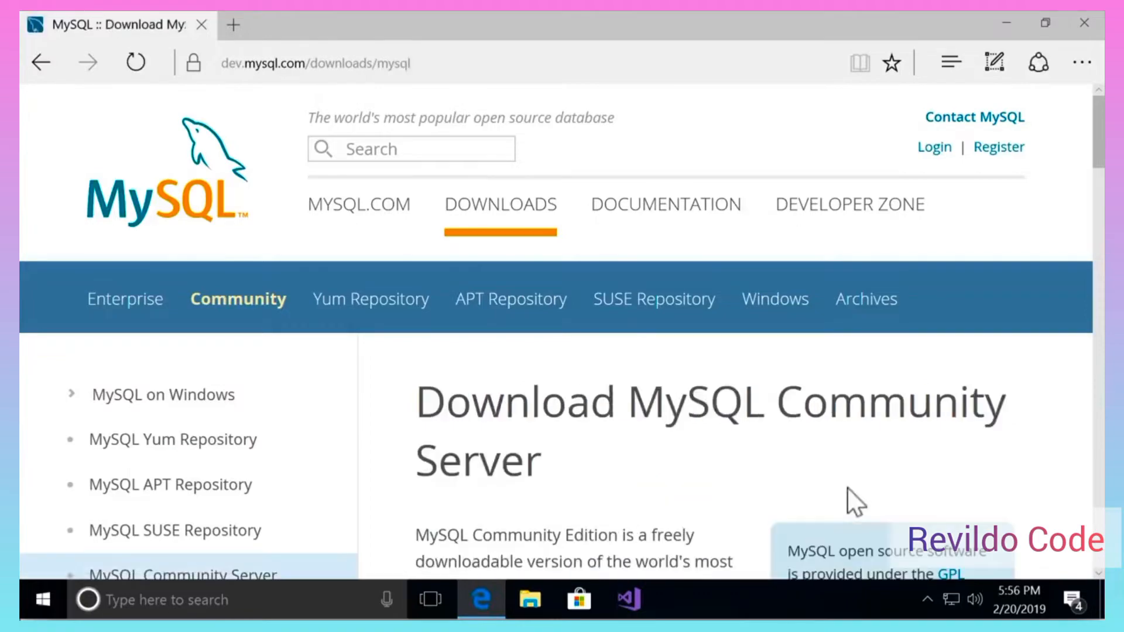
pyautogui.moveTo(1100, 158); pyautogui.dragTo(1087, 381)
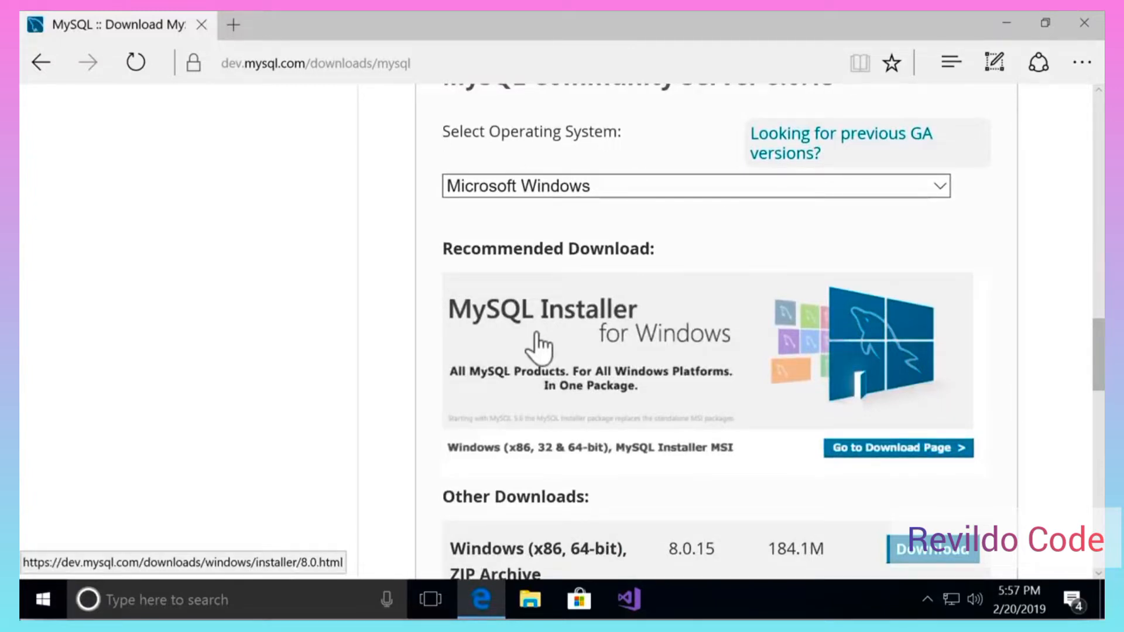
pyautogui.click(665, 363)
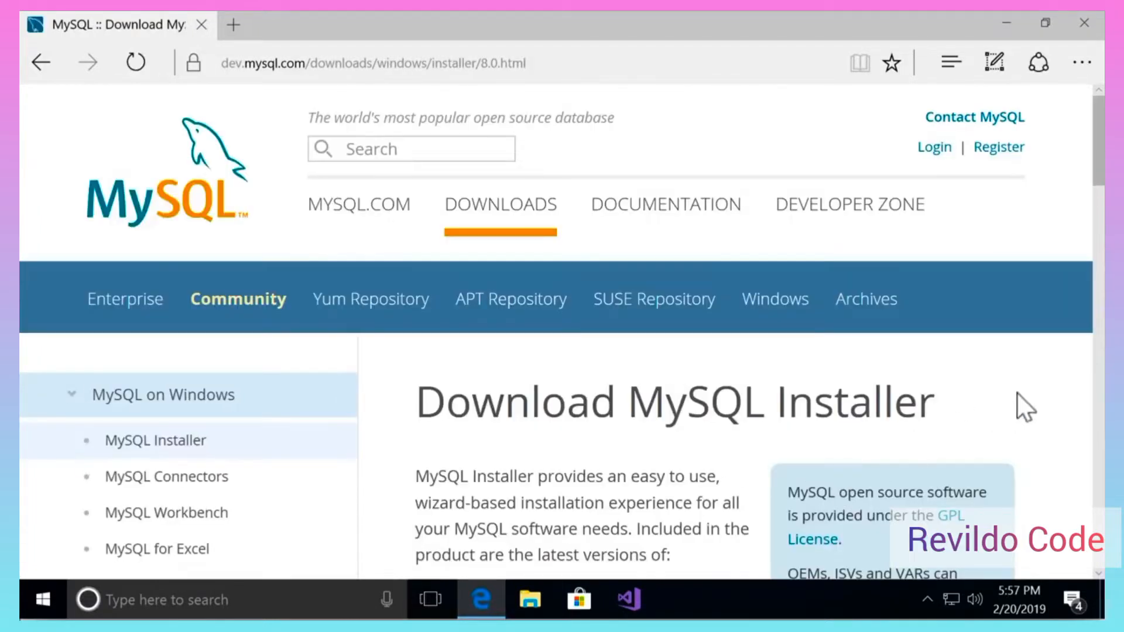
pyautogui.scroll(-7, 947, 422)
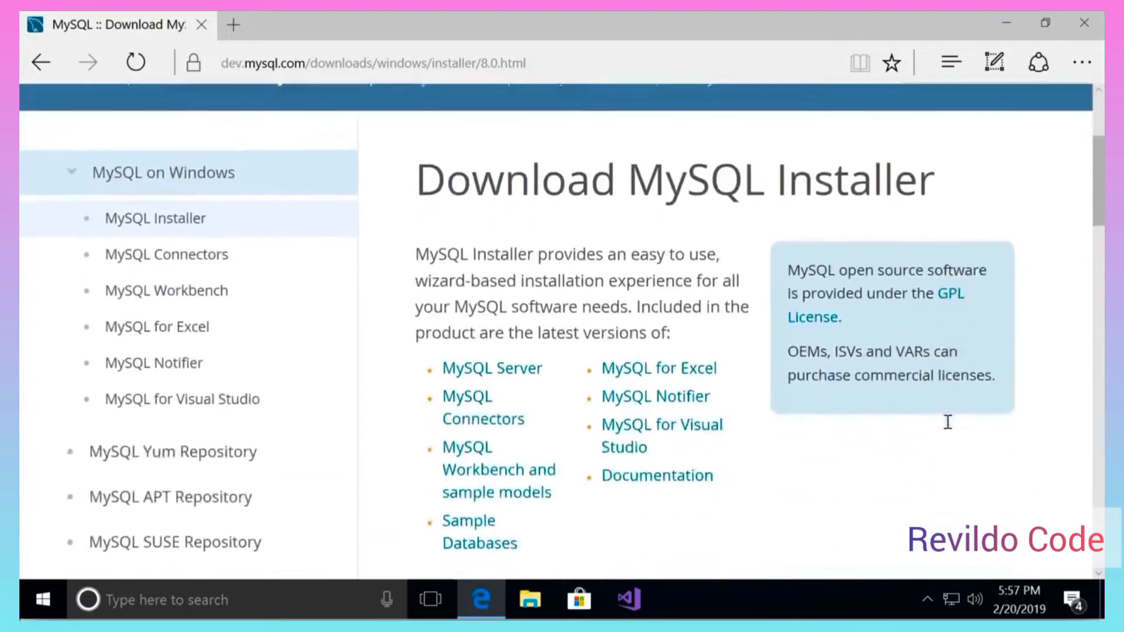
pyautogui.scroll(-8, 947, 423)
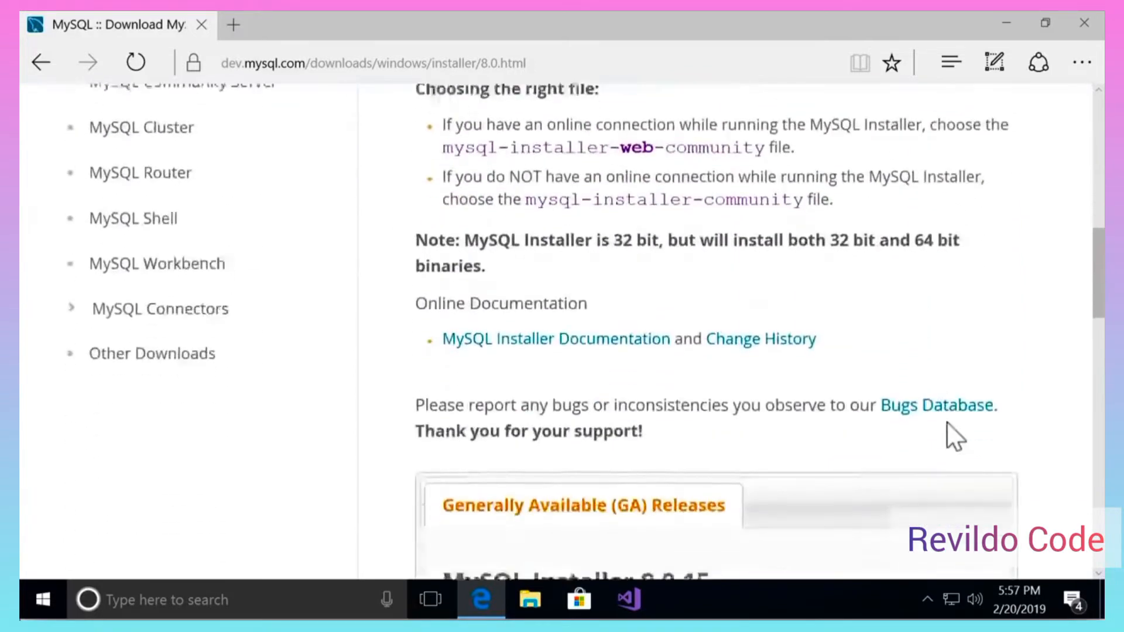
pyautogui.scroll(-5, 947, 421)
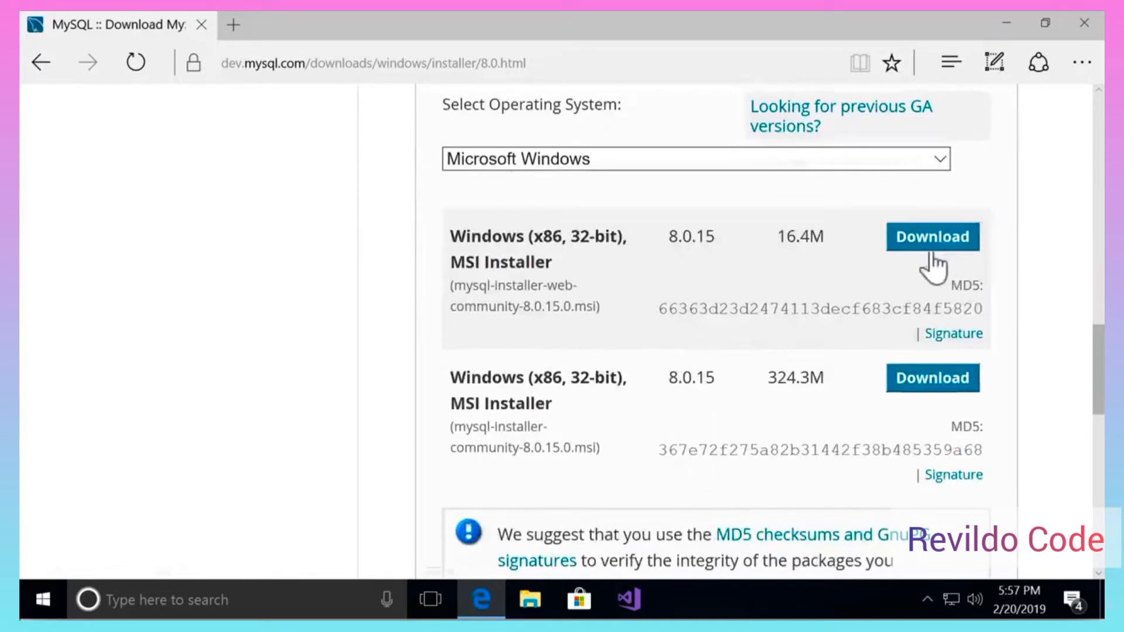
pyautogui.click(933, 244)
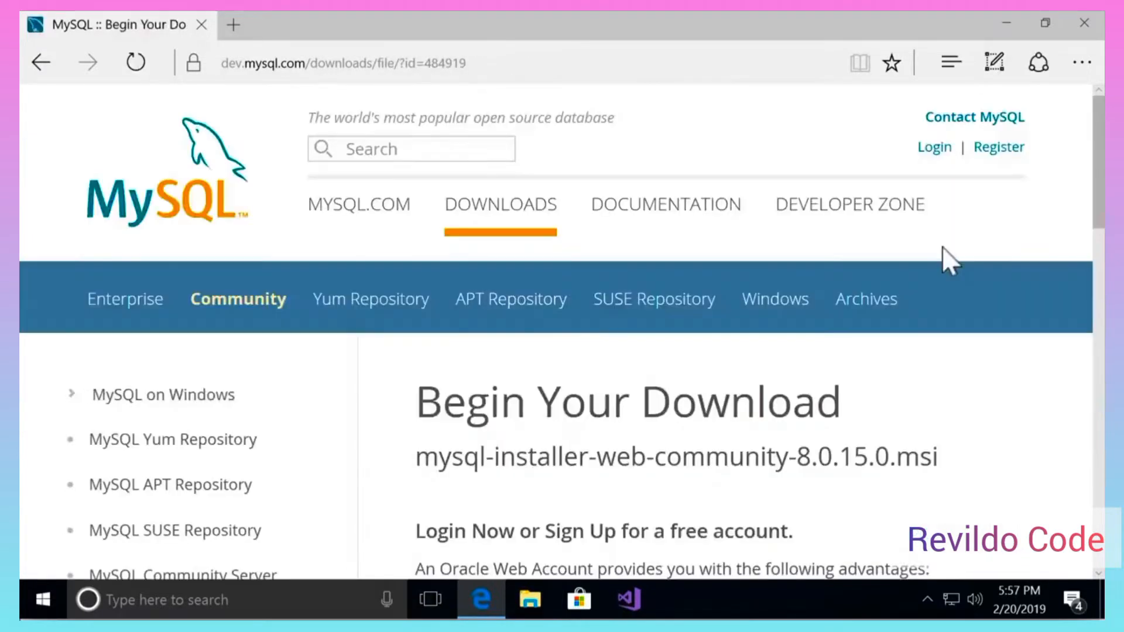
# - Skip the Oracle login, save mysql-installer-web-community-8.0.15.0.msi, and run it
pyautogui.scroll(-10, 945, 371)
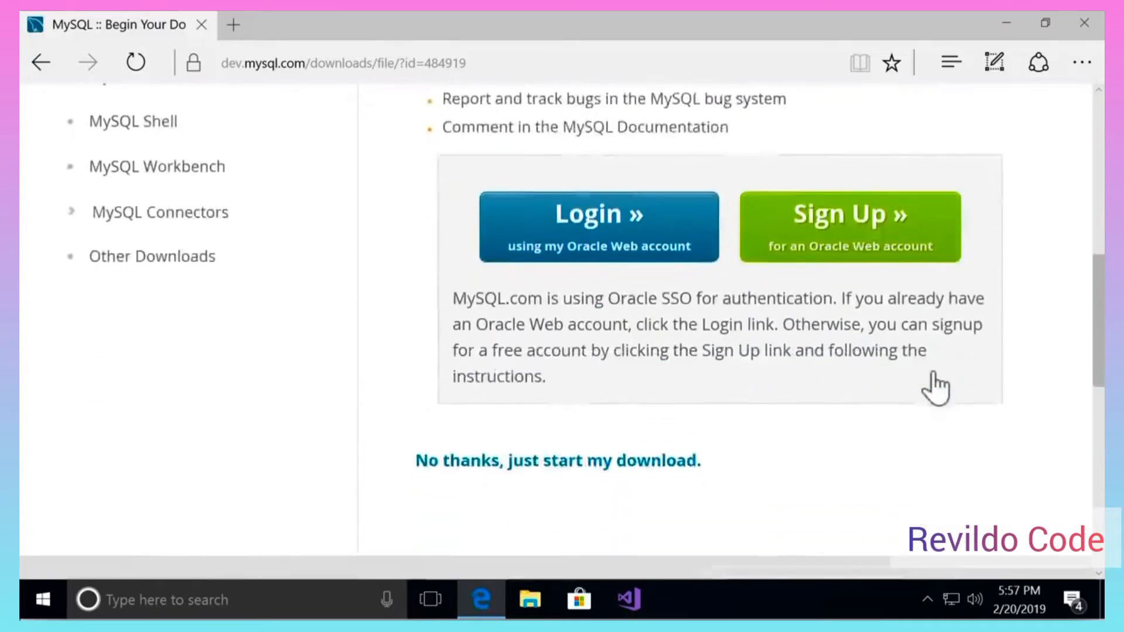
pyautogui.scroll(-1, 934, 386)
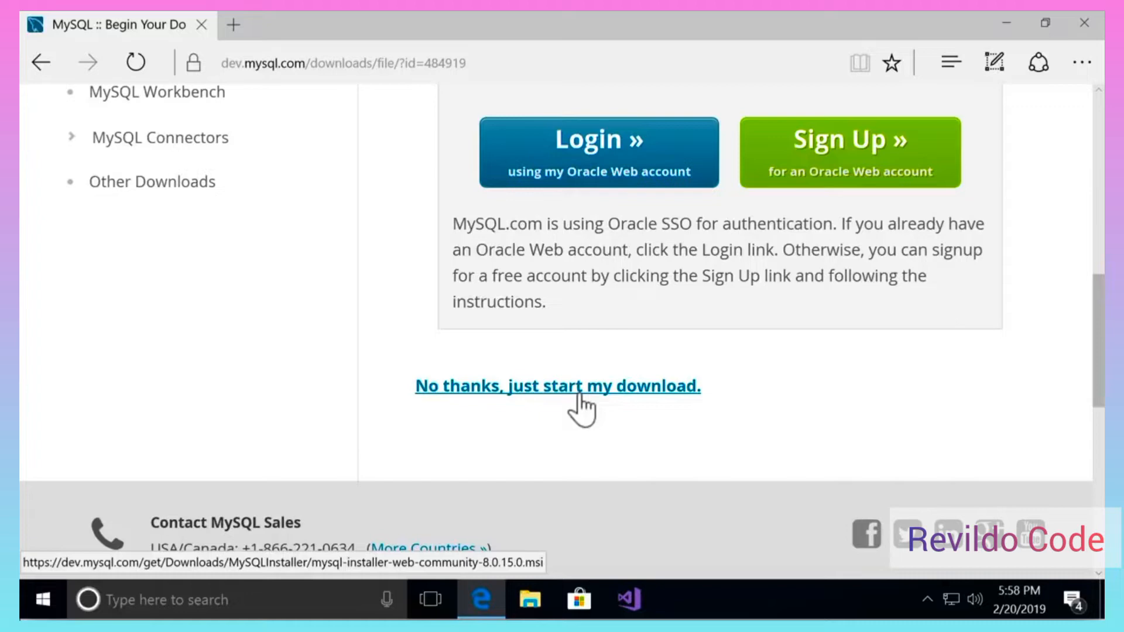
pyautogui.click(556, 392)
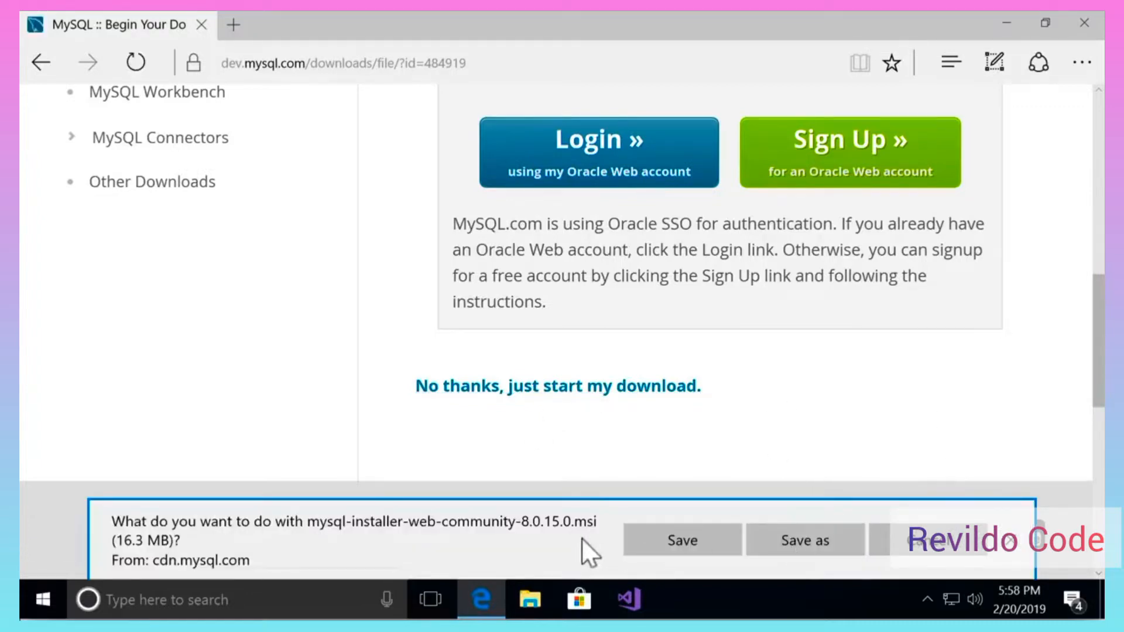
pyautogui.click(679, 536)
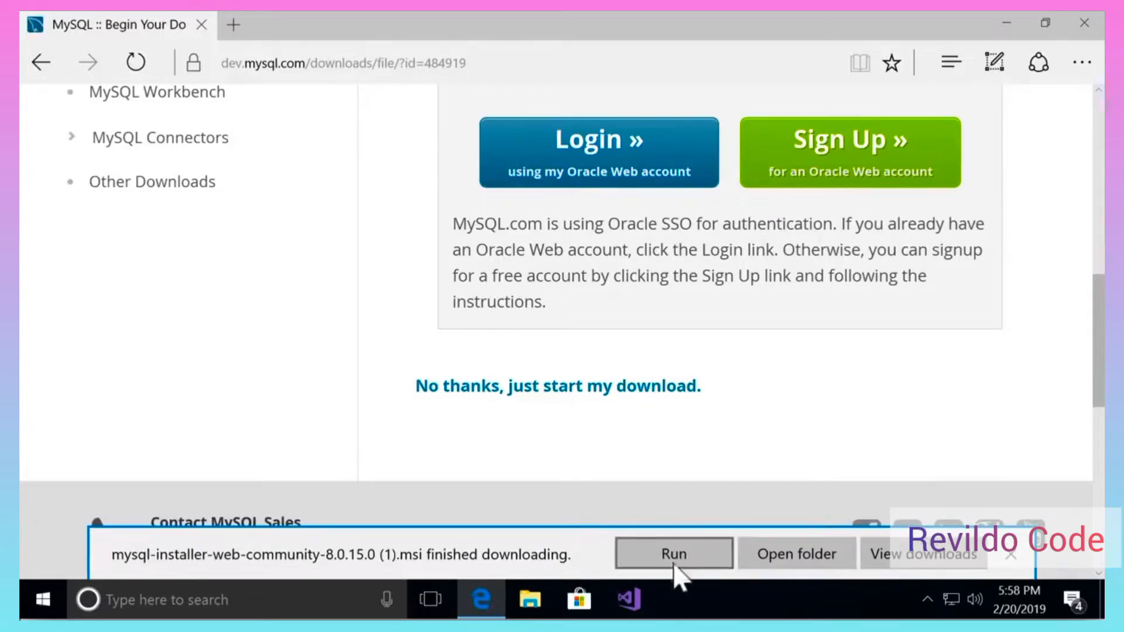
pyautogui.click(674, 556)
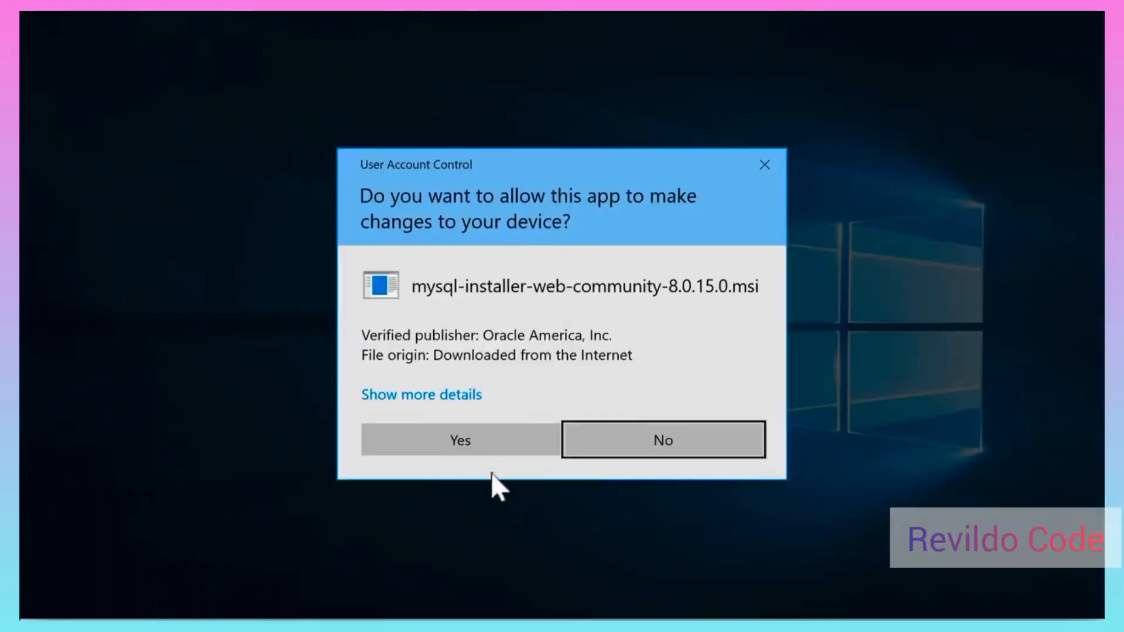
# - Allow the UAC prompt and continue with the Developer Default setup type
pyautogui.click(462, 440)
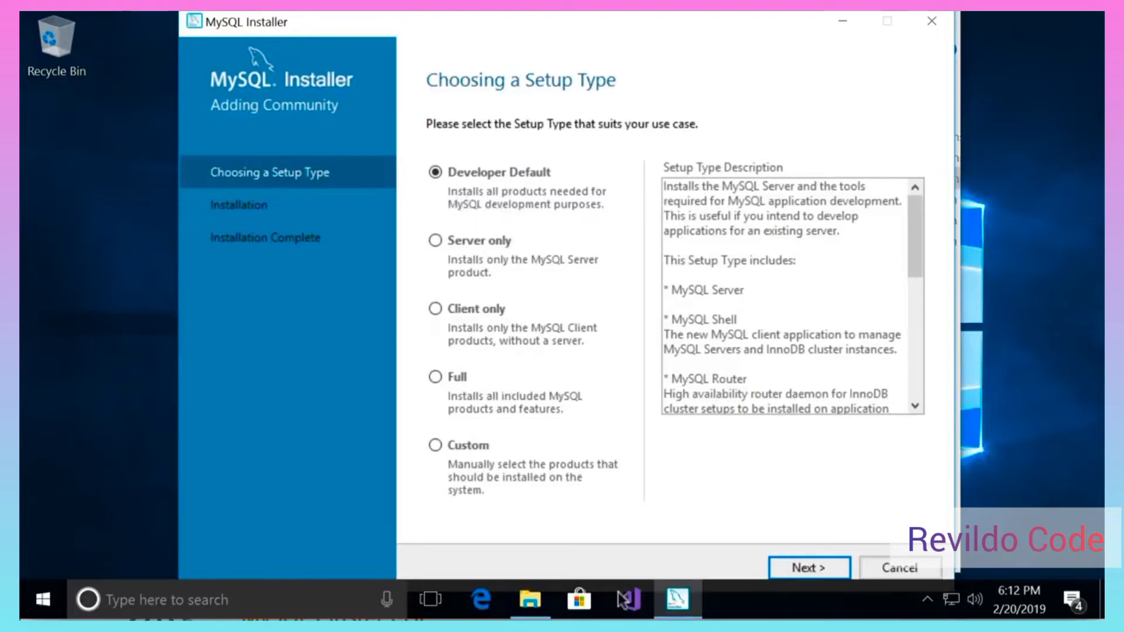
pyautogui.click(816, 573)
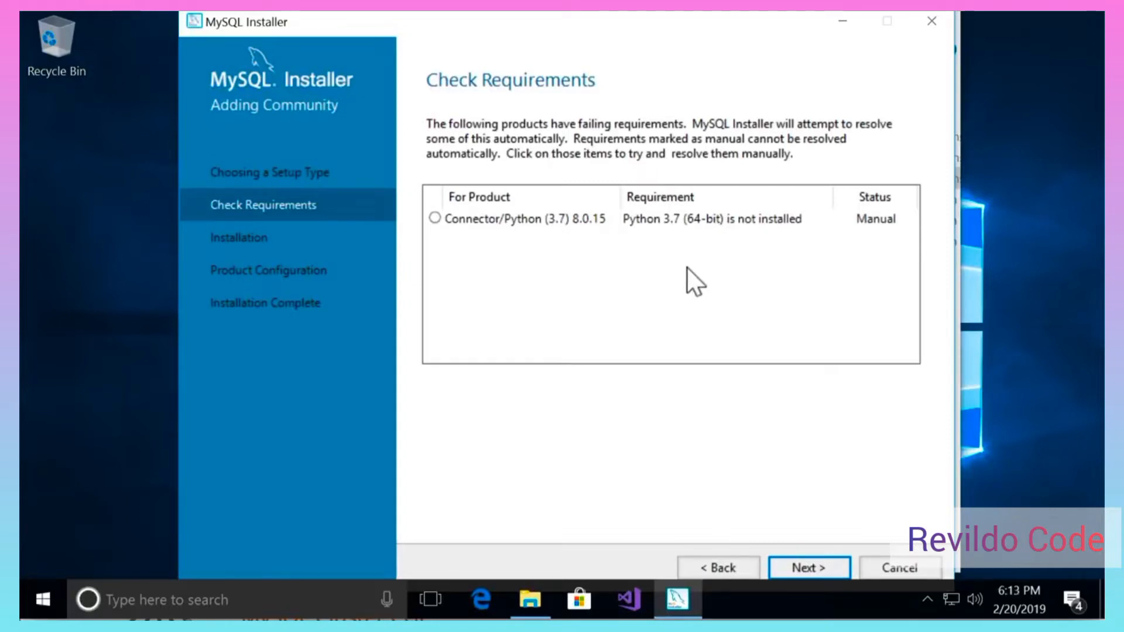
# - Accept the missing Python 3.7 warning and execute installation of all eleven products
pyautogui.click(804, 568)
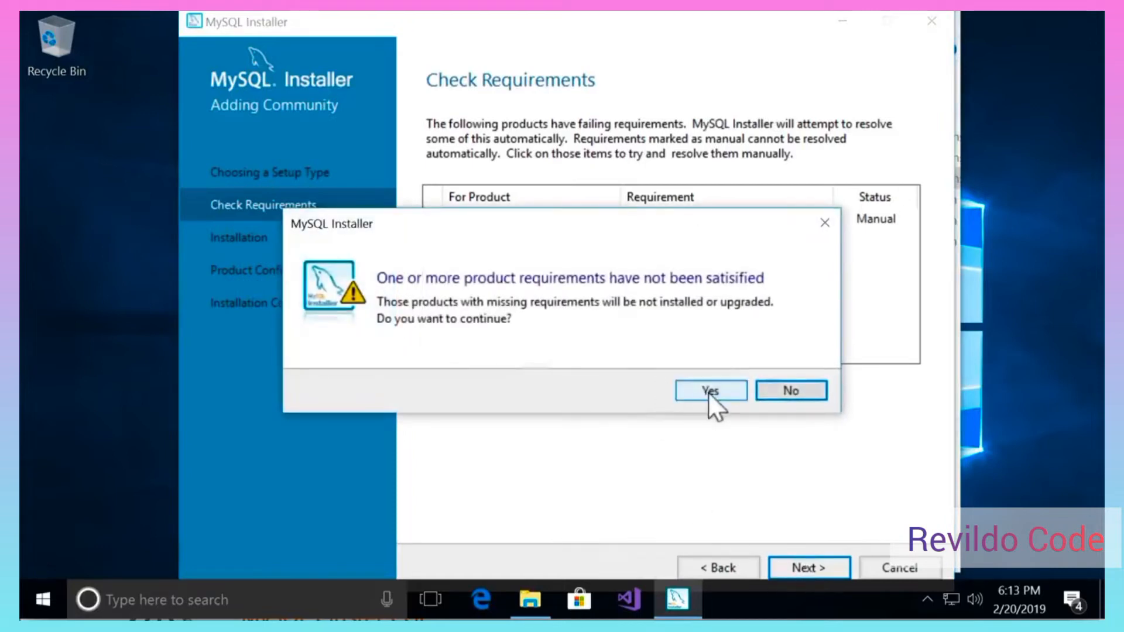
pyautogui.click(709, 391)
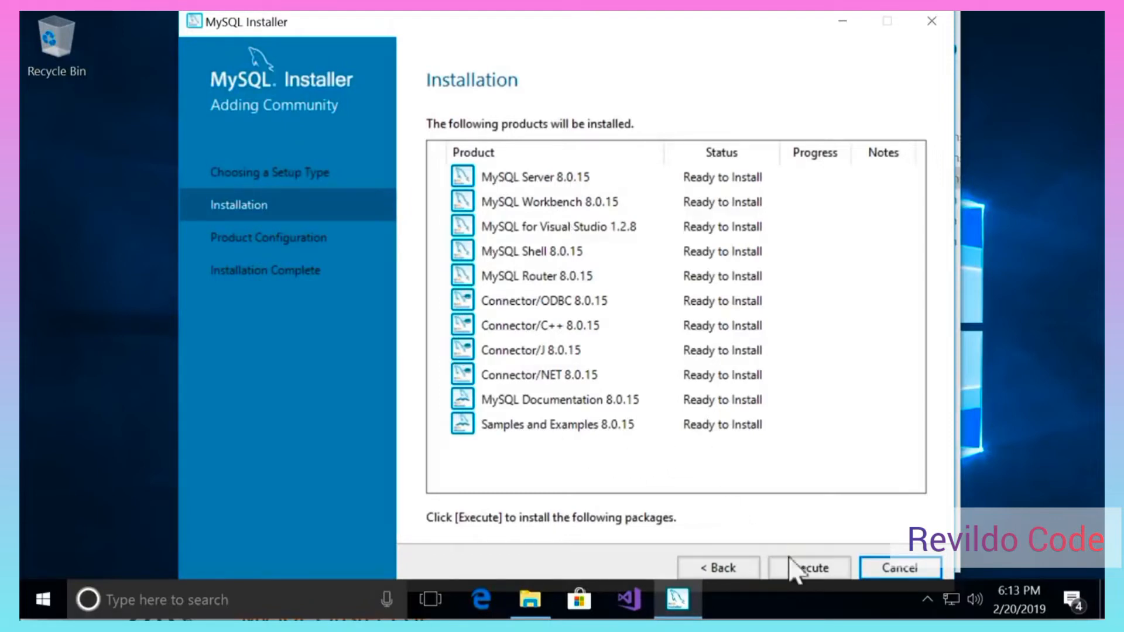
pyautogui.click(835, 573)
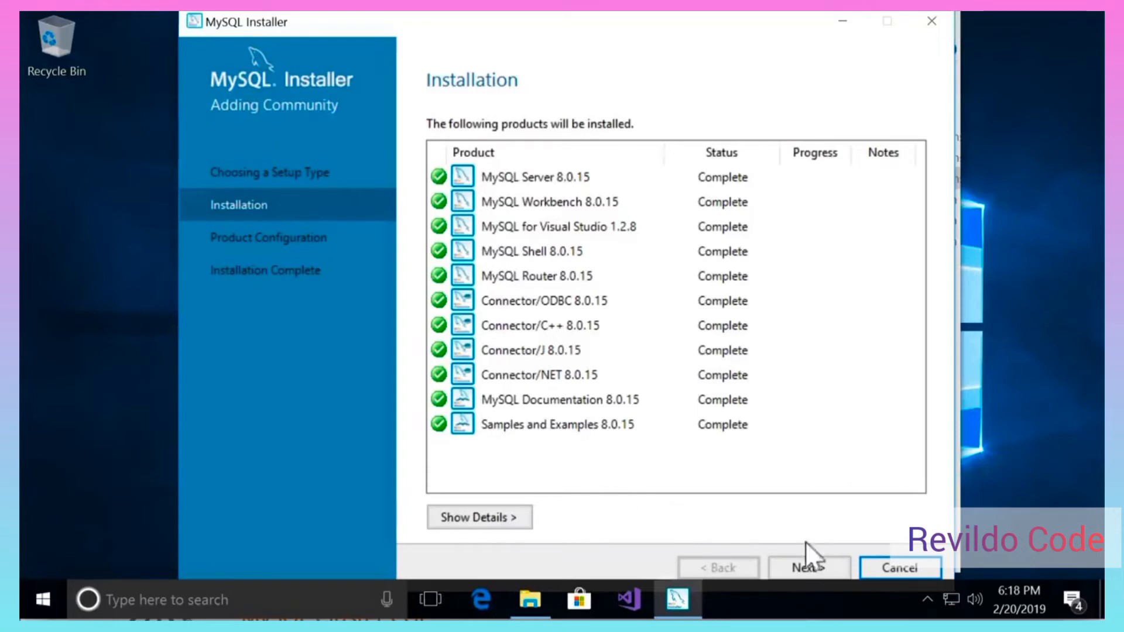
# - Keep standalone, Development Computer, port 3306 and strong password authentication for MySQL Server
pyautogui.click(808, 569)
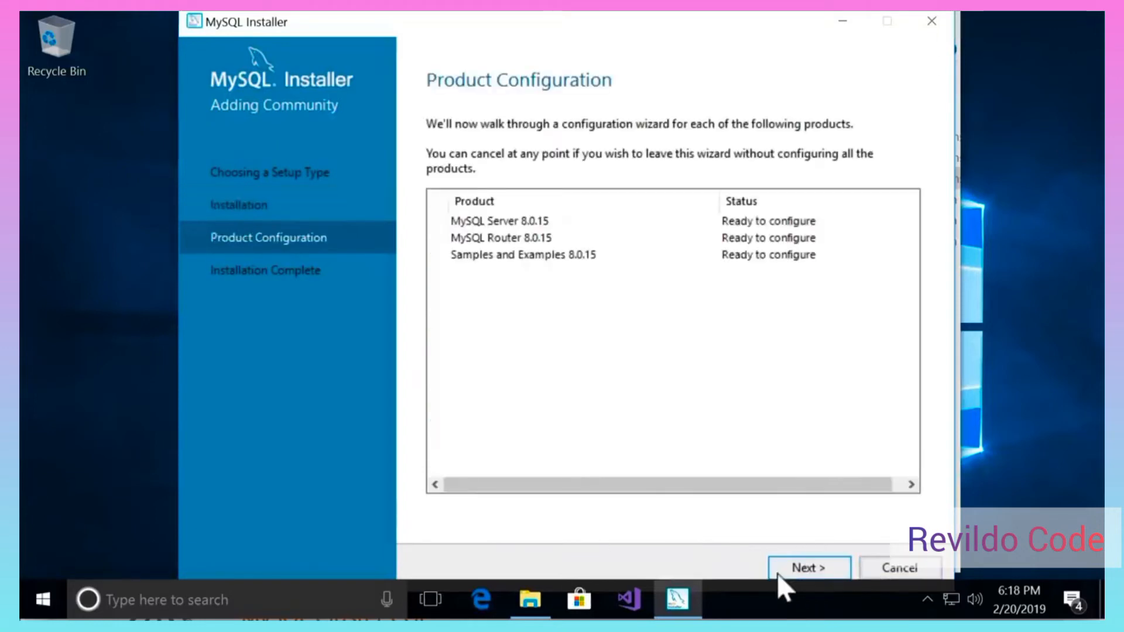
pyautogui.click(802, 569)
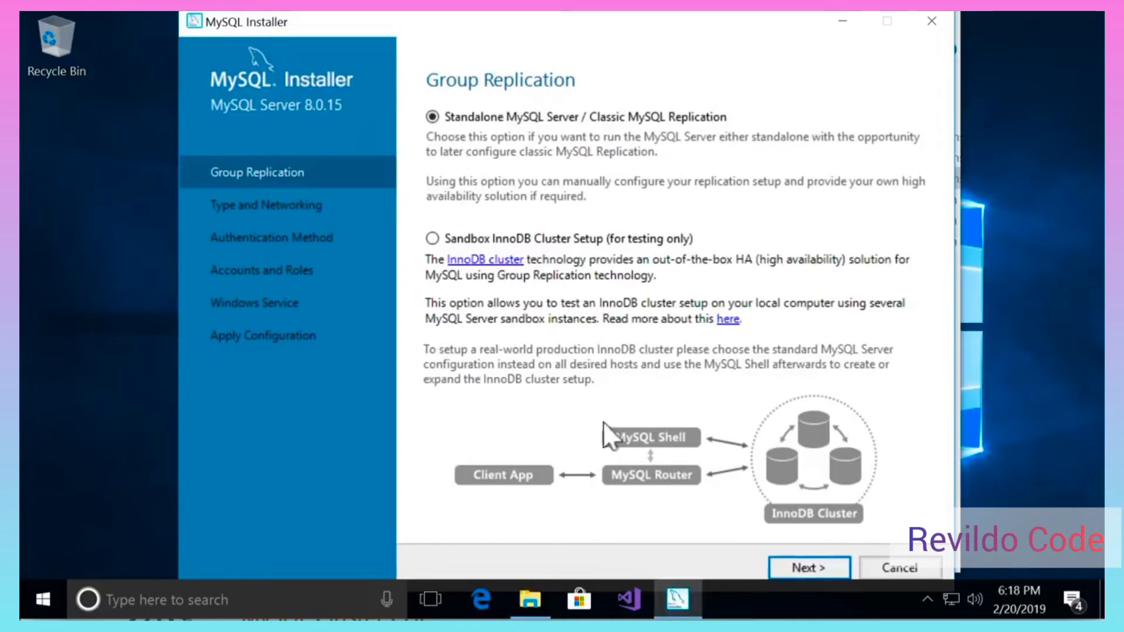
pyautogui.click(819, 571)
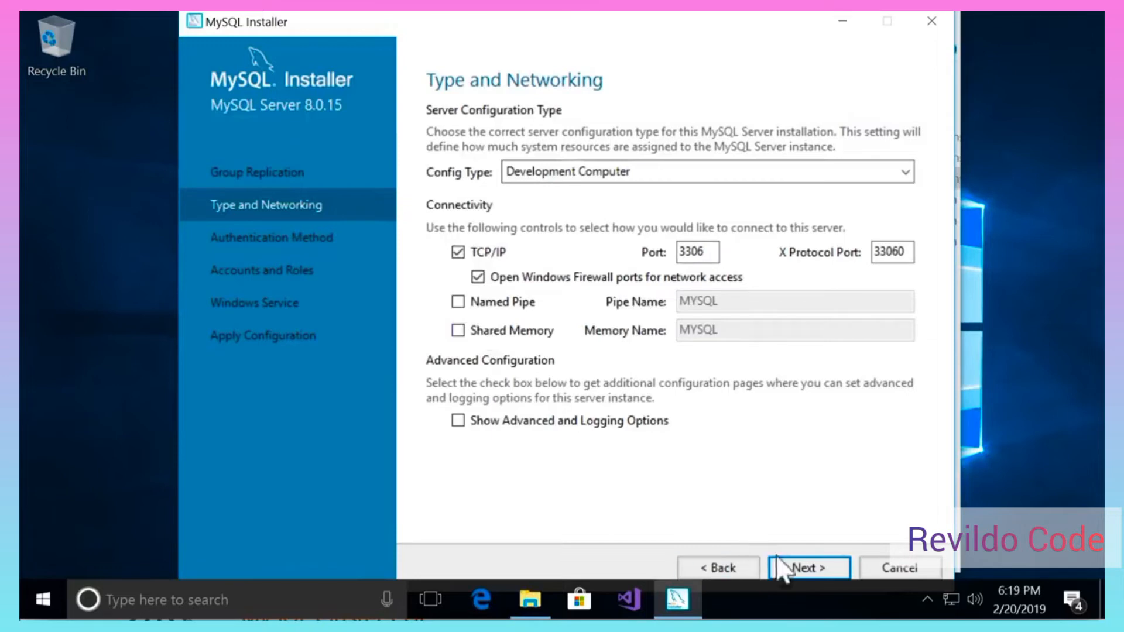
pyautogui.click(804, 569)
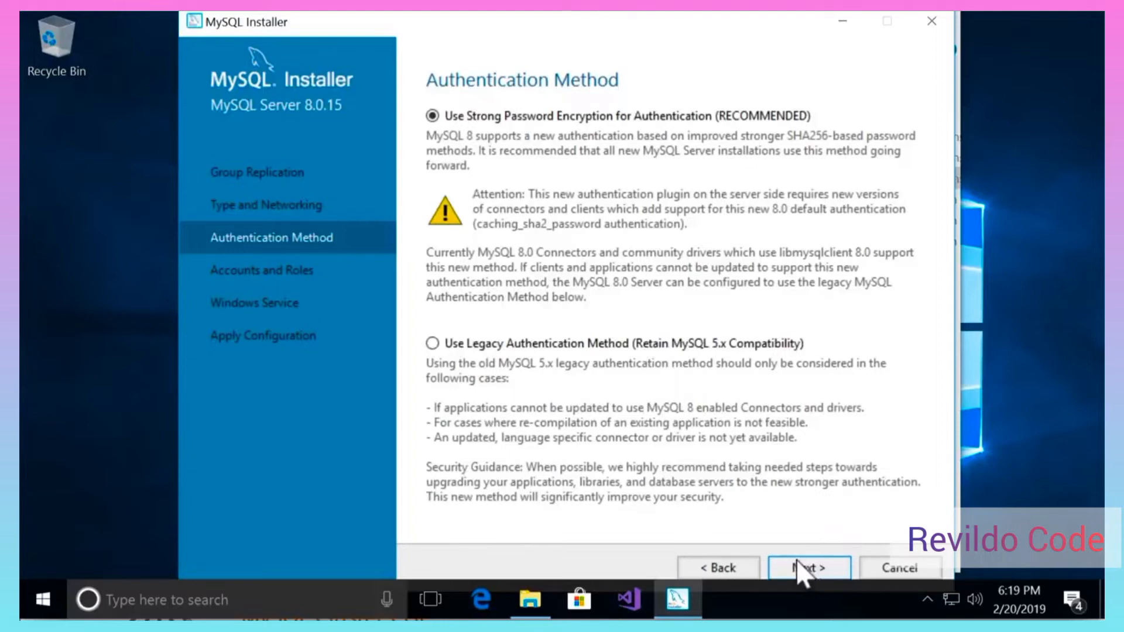
pyautogui.click(807, 571)
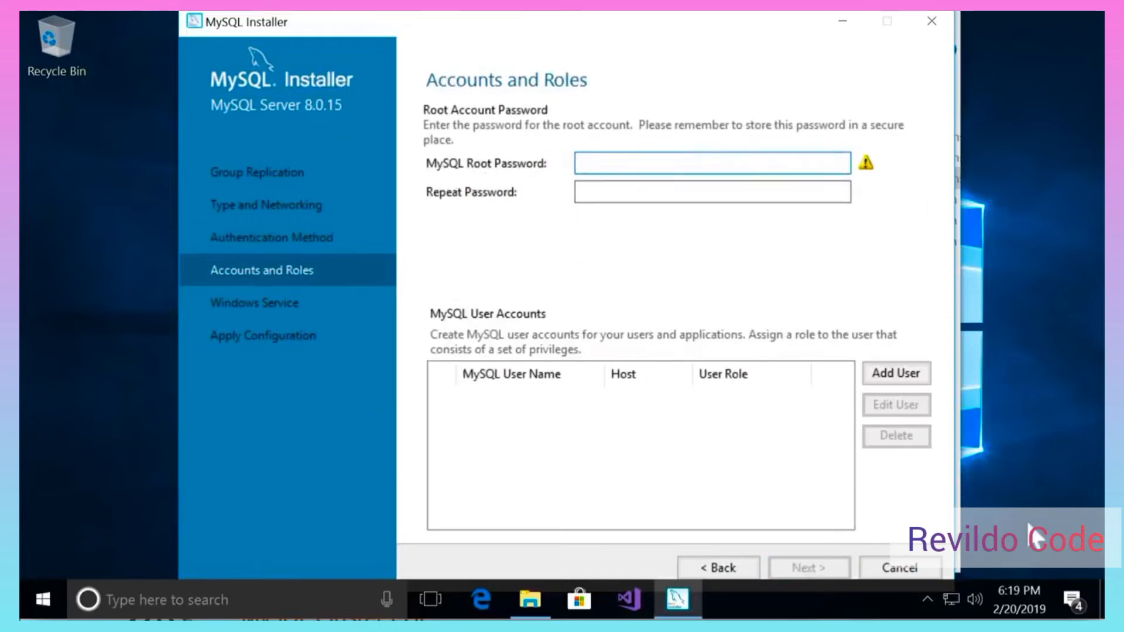
# - Enter the root password in both password fields and continue to Windows Service
pyautogui.write('1234567')
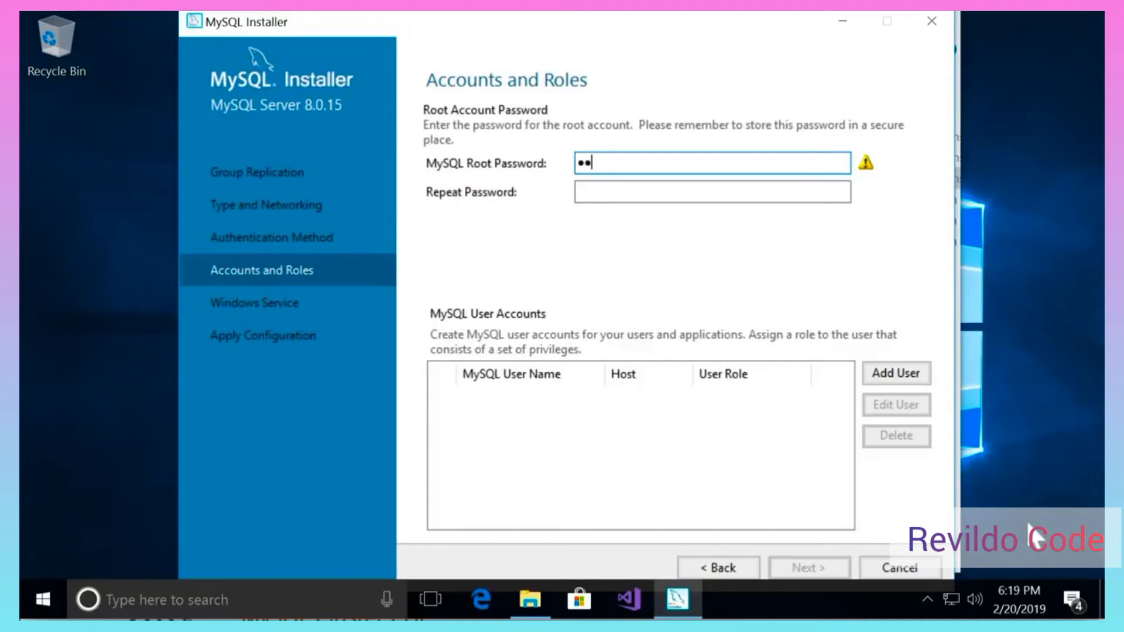
pyautogui.write('8')
pyautogui.press('Tab')
pyautogui.write('12345678')
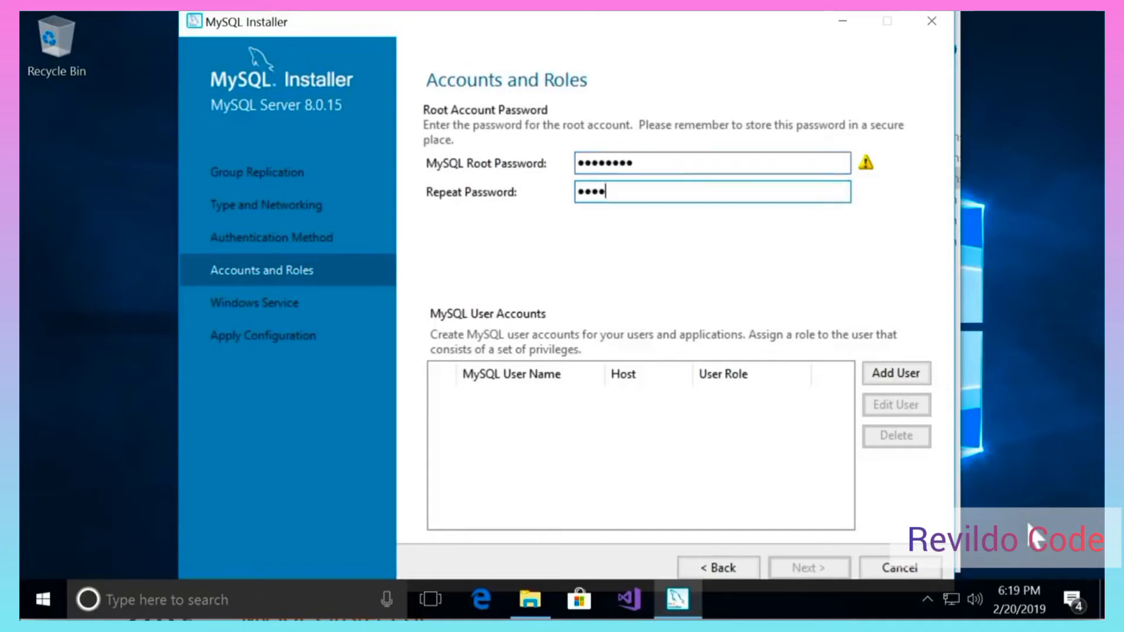
pyautogui.press('Tab')
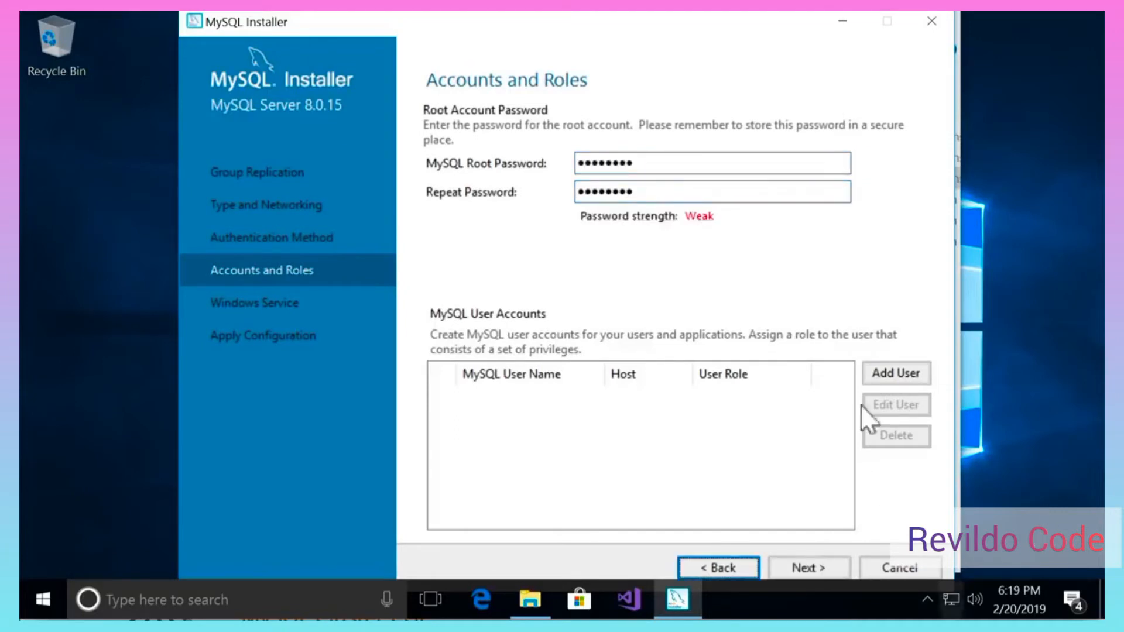
pyautogui.click(818, 569)
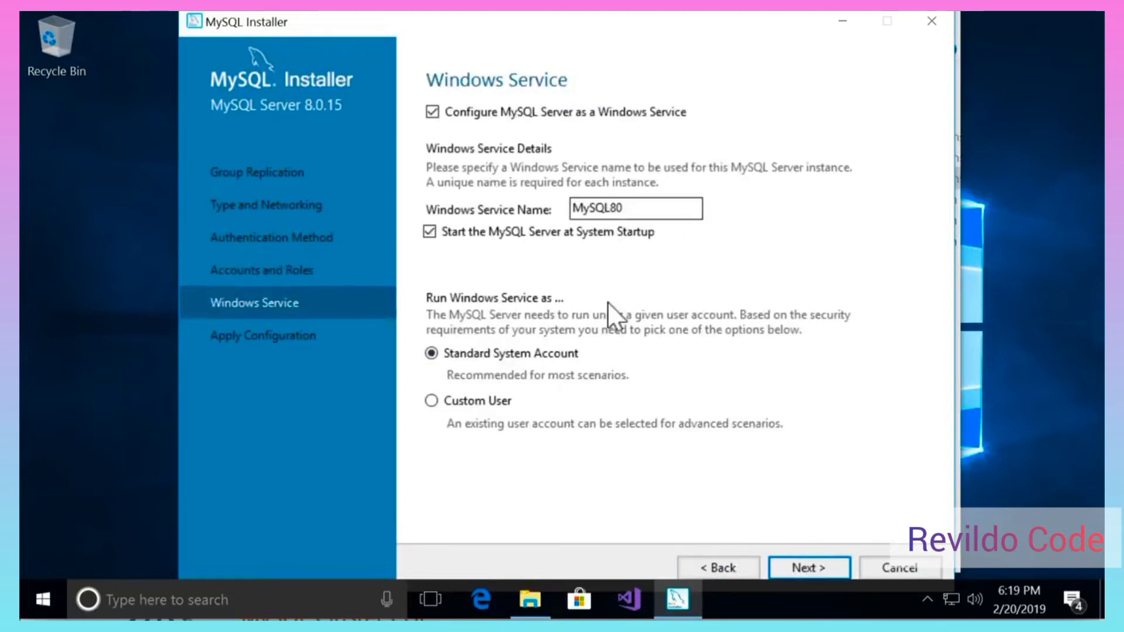
# - Execute the Apply Configuration step for MySQL Server 8.0.15 with the MySQL80 service
pyautogui.click(830, 573)
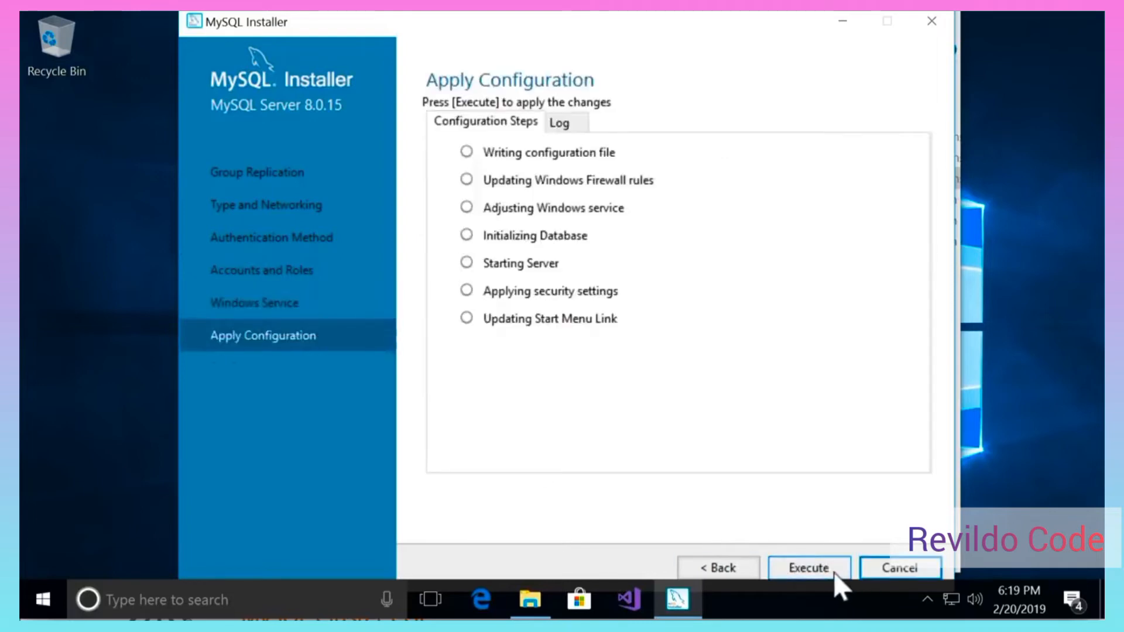
pyautogui.click(834, 574)
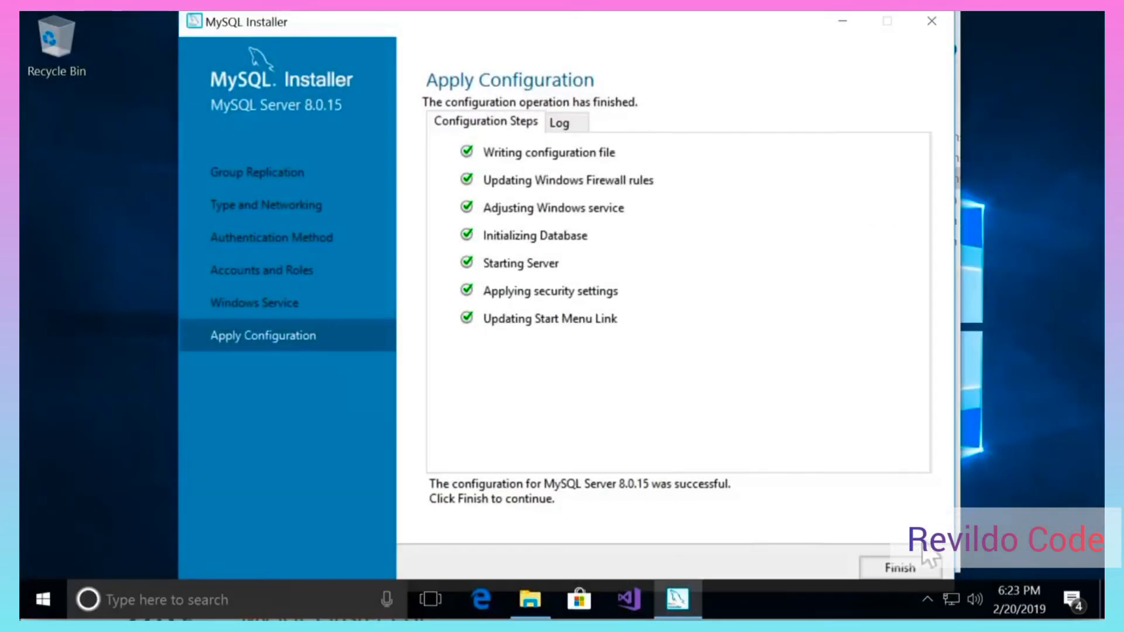
# - Finish server setup and complete MySQL Router 8.0.15 with bootstrap left unchecked
pyautogui.click(885, 574)
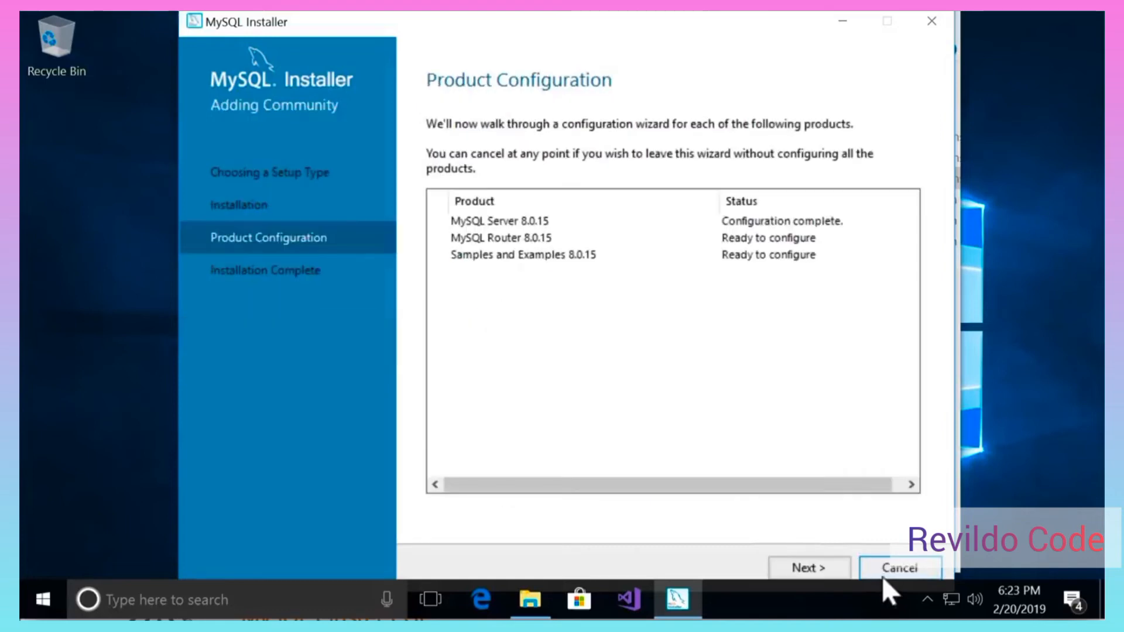
pyautogui.click(813, 571)
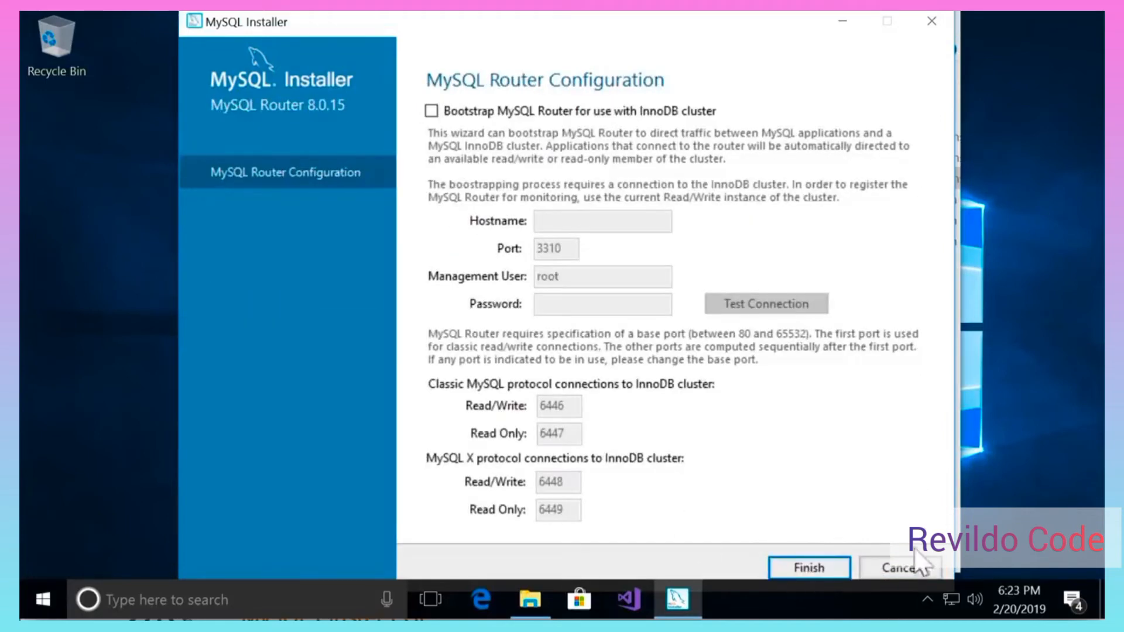
pyautogui.click(818, 572)
pyautogui.click(810, 568)
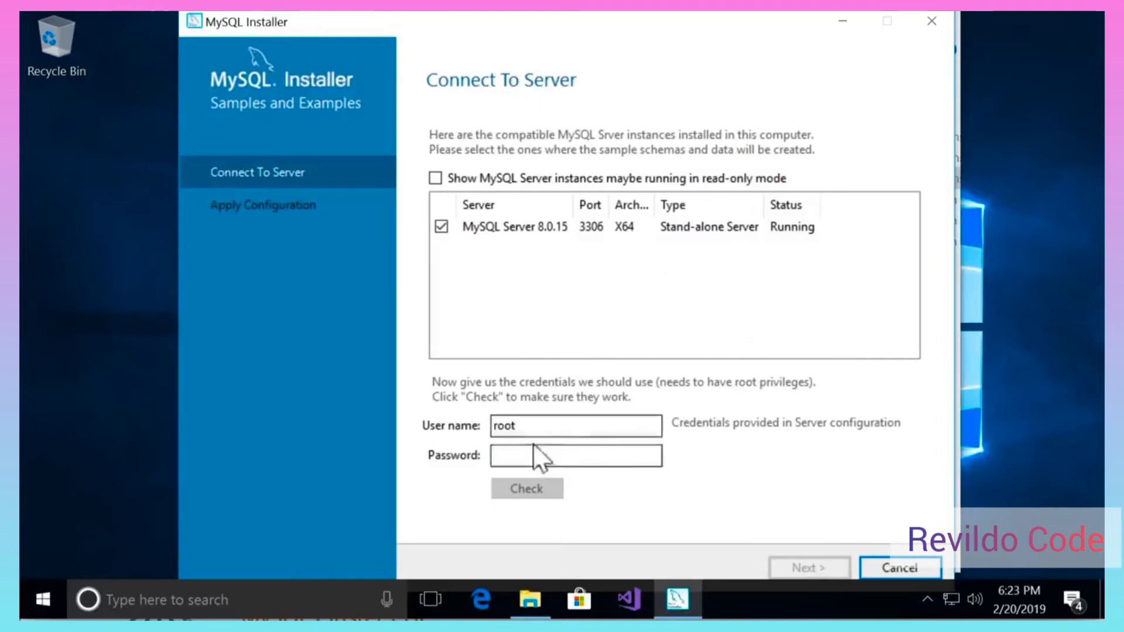
# - Enter the root account password, pass the server connection Check, and continue
pyautogui.click(553, 432)
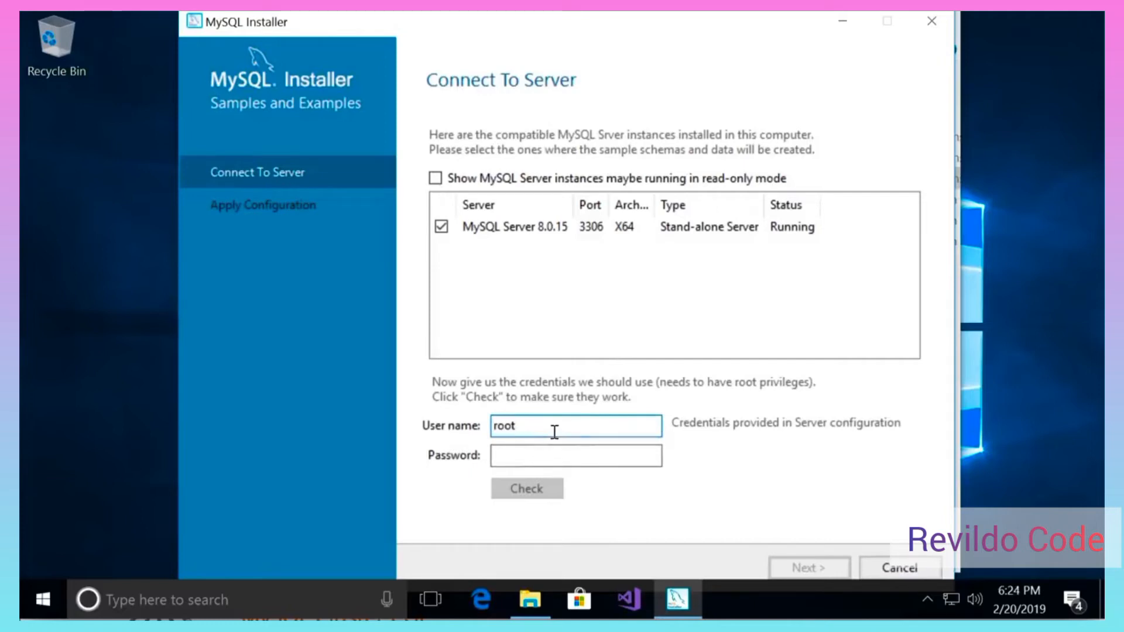
pyautogui.click(622, 456)
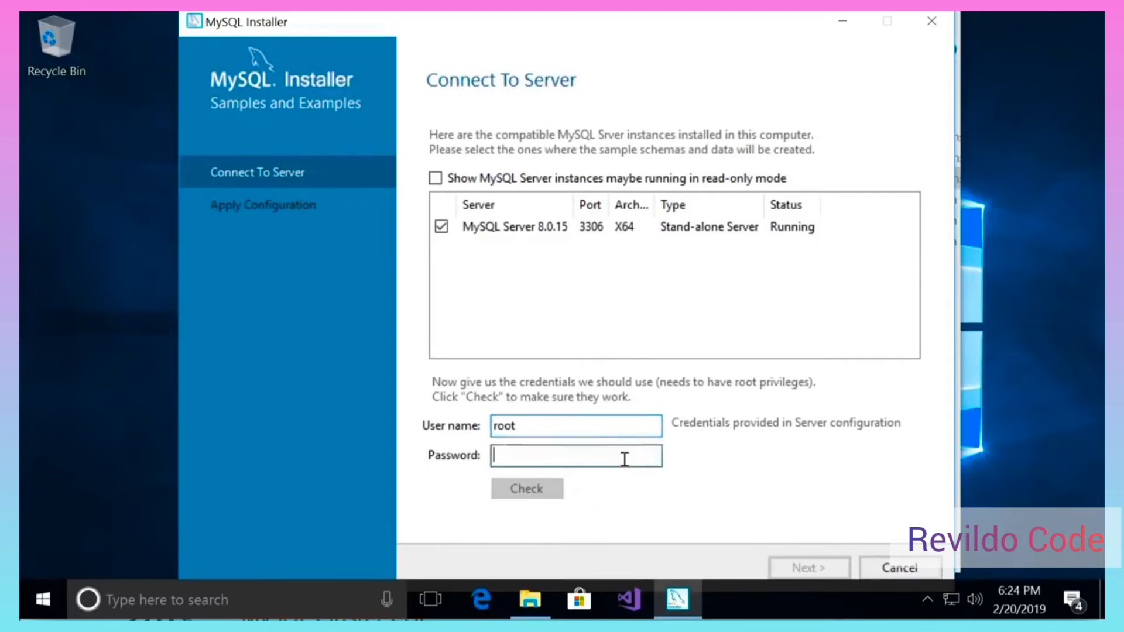
pyautogui.write('password')
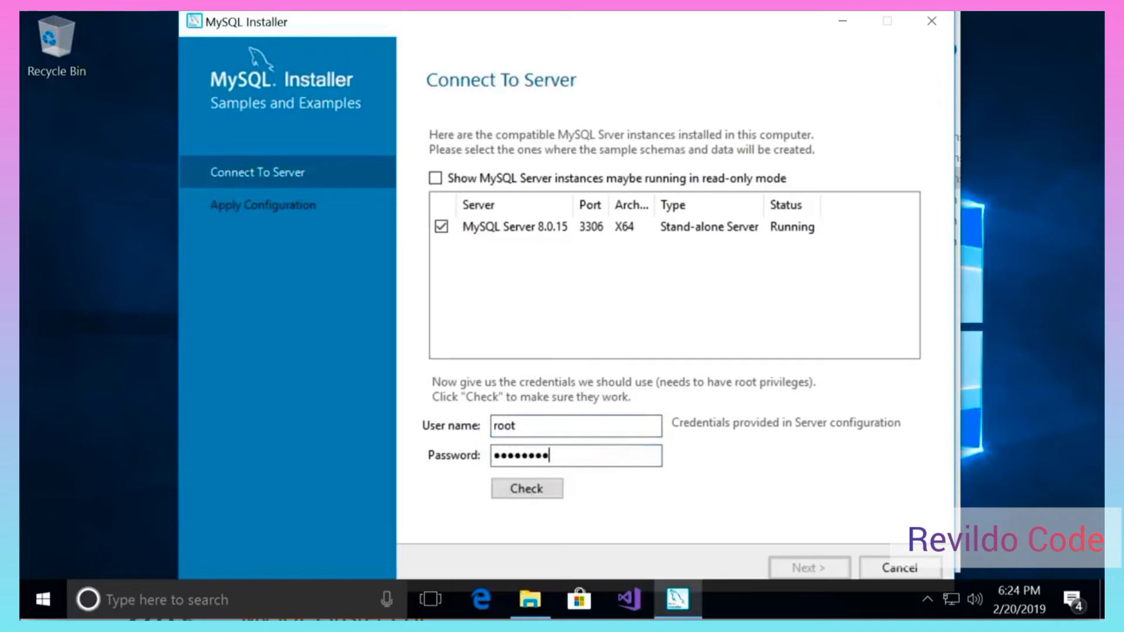
pyautogui.click(533, 498)
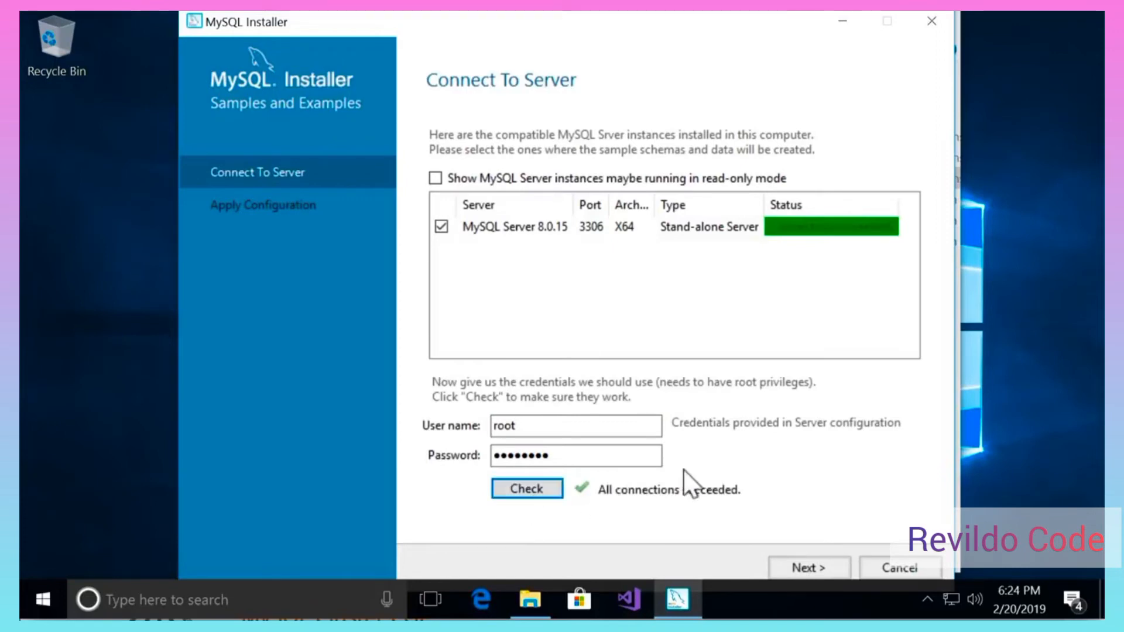
pyautogui.click(801, 569)
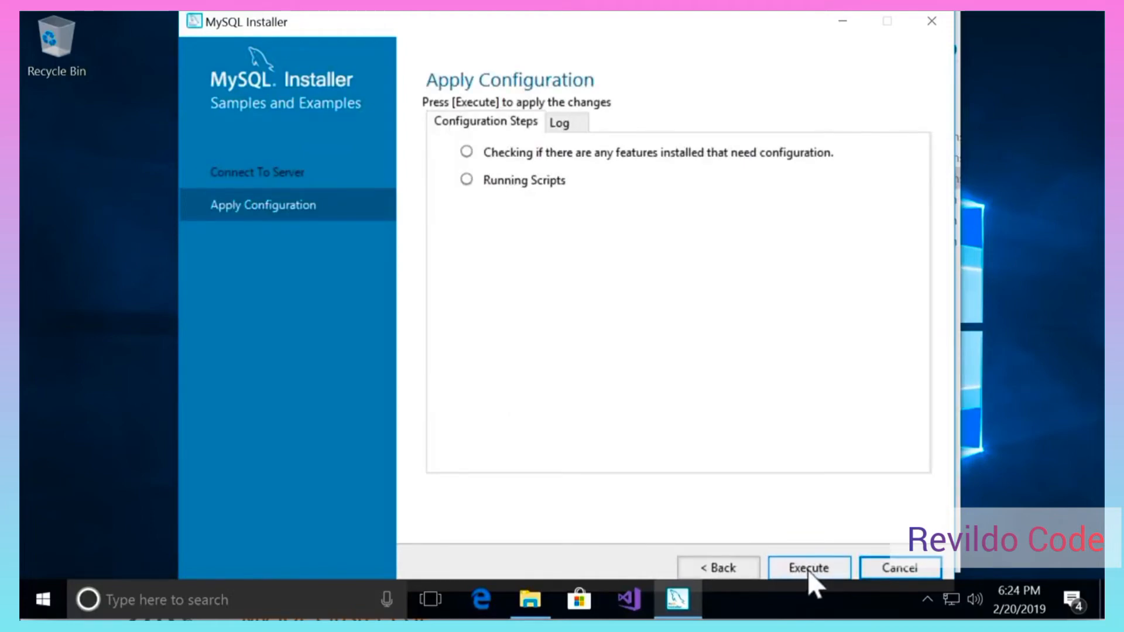
# - Execute and finish the Samples and Examples 8.0.15 configuration, then advance to Installation Complete
pyautogui.click(809, 570)
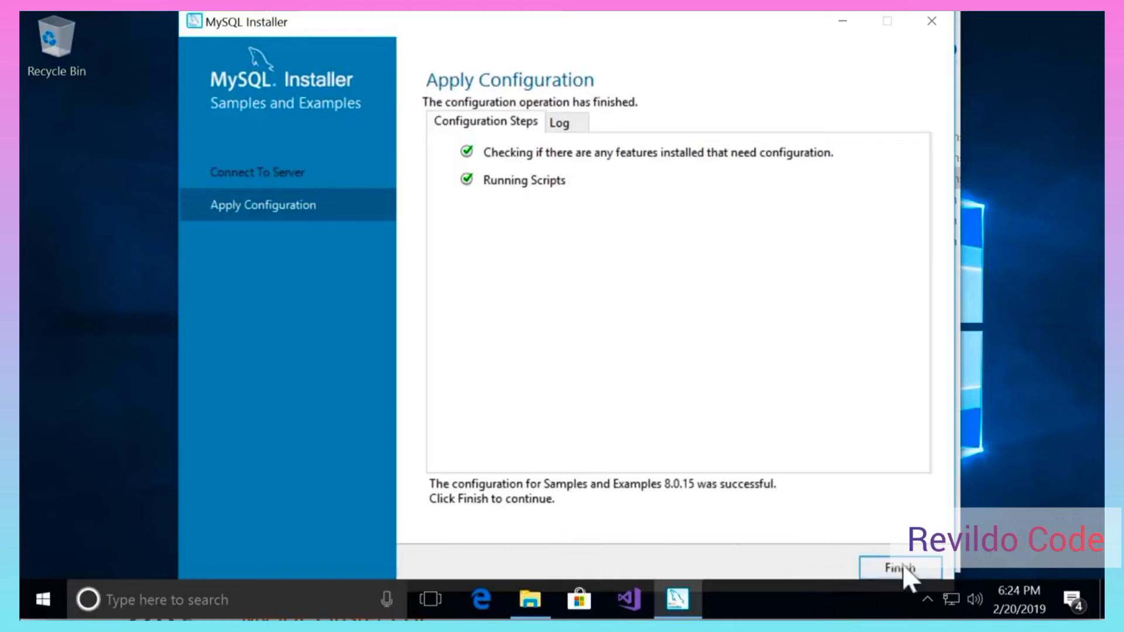
pyautogui.click(903, 568)
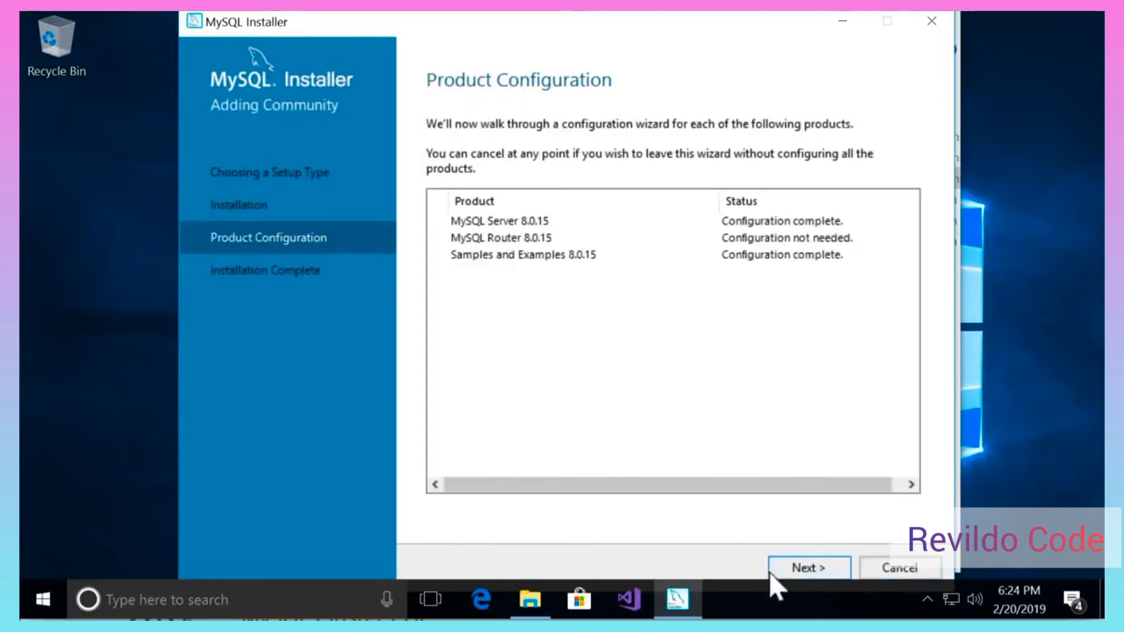
pyautogui.click(784, 572)
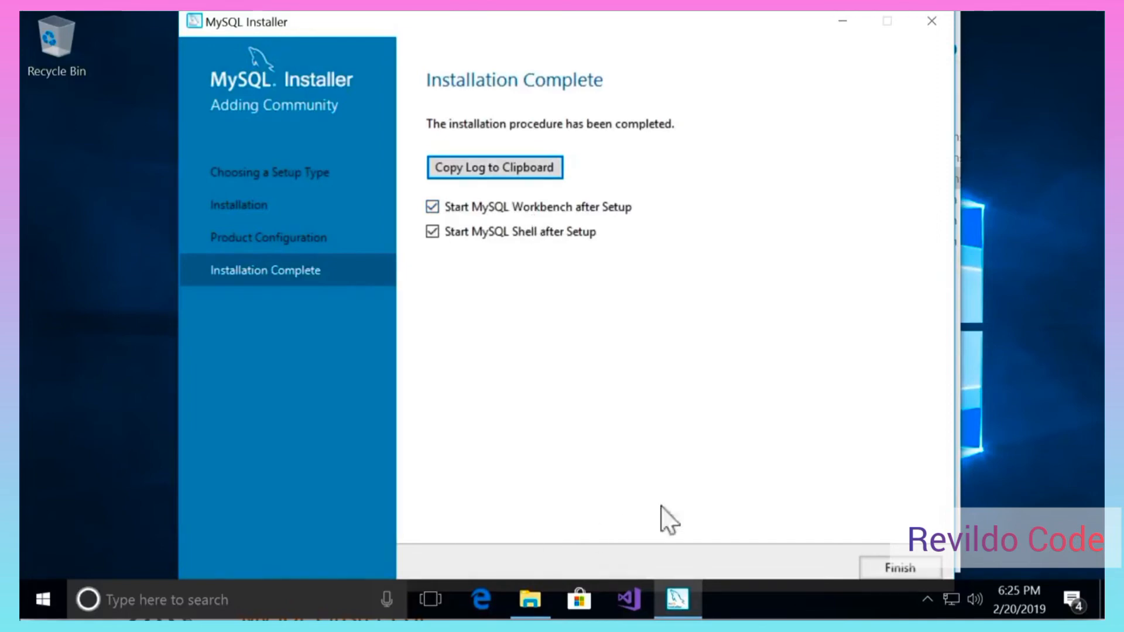
# - Finish setup with Start MySQL Workbench and Start MySQL Shell checked
pyautogui.click(894, 568)
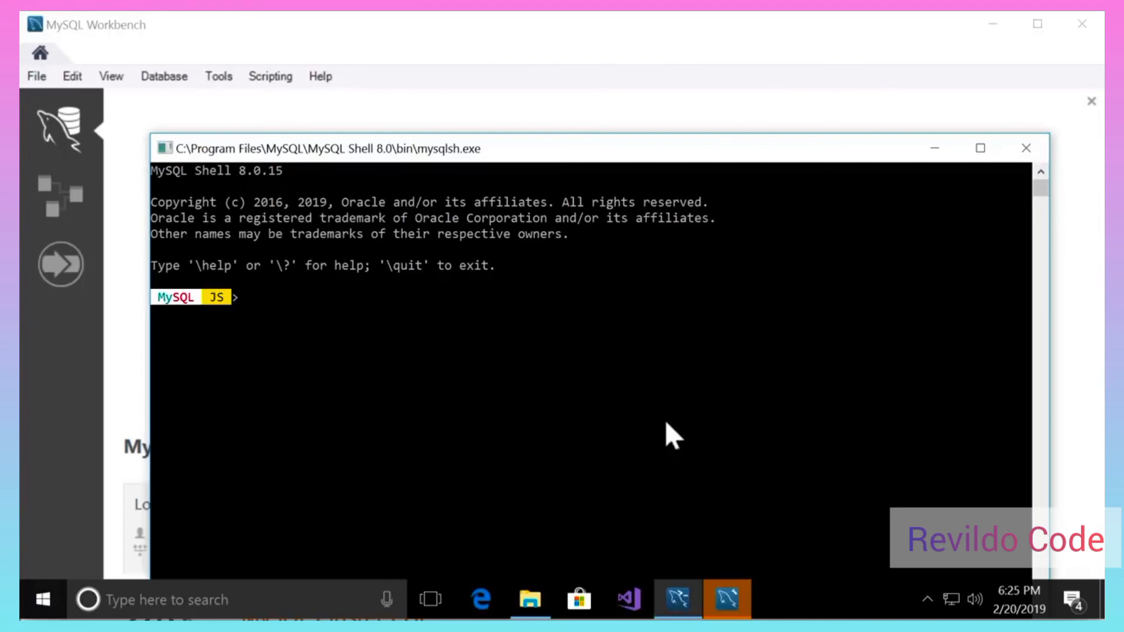
# - Close the MySQL Shell and Downloads windows, then open Setup New Connection in Workbench
pyautogui.click(1025, 148)
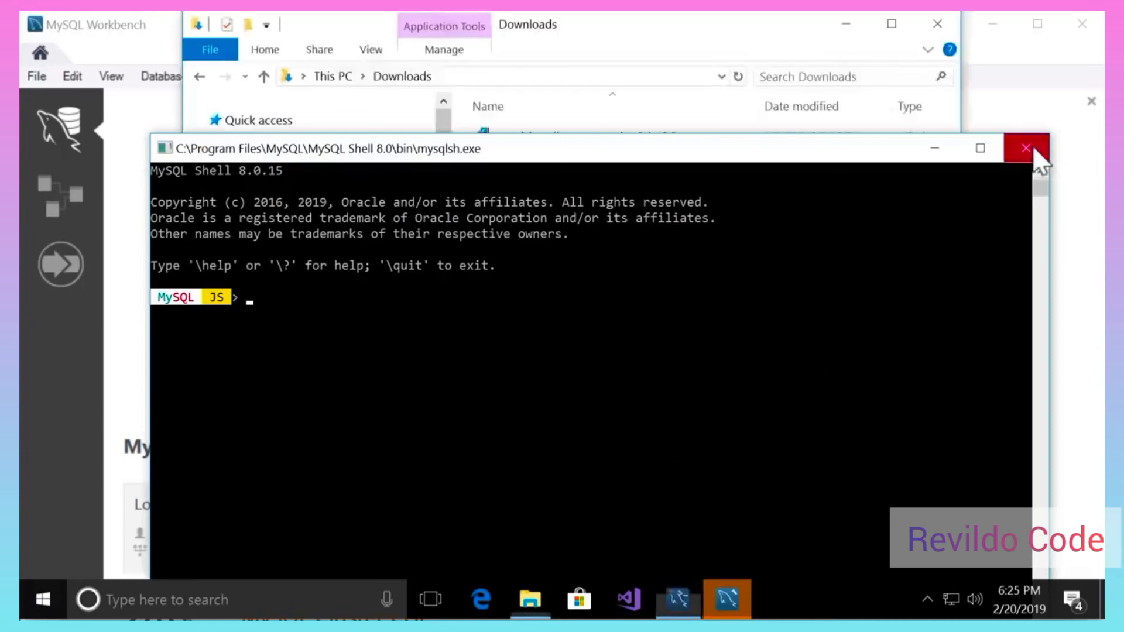
pyautogui.click(938, 23)
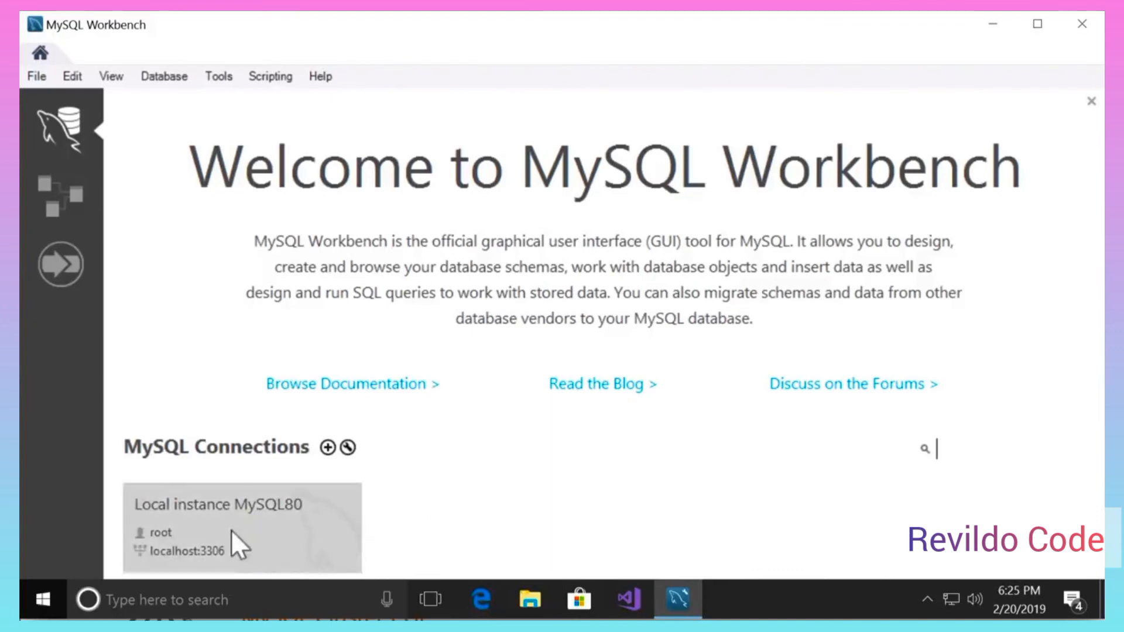
pyautogui.click(327, 455)
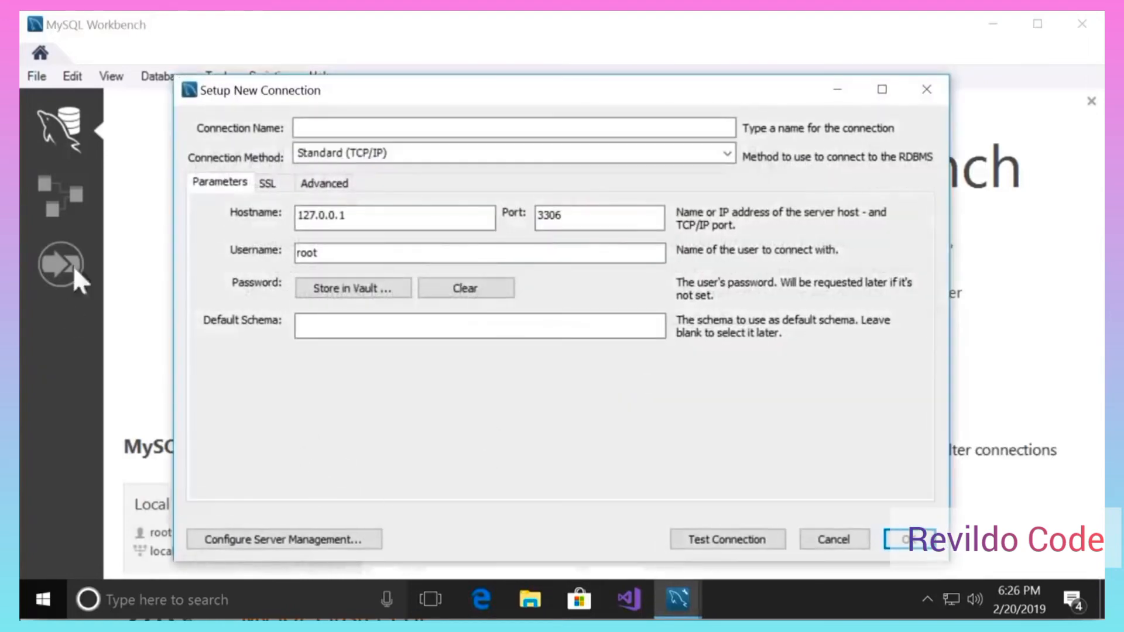
# - Name the connection 'Local instance' and store the root user's password in the vault
pyautogui.click(334, 121)
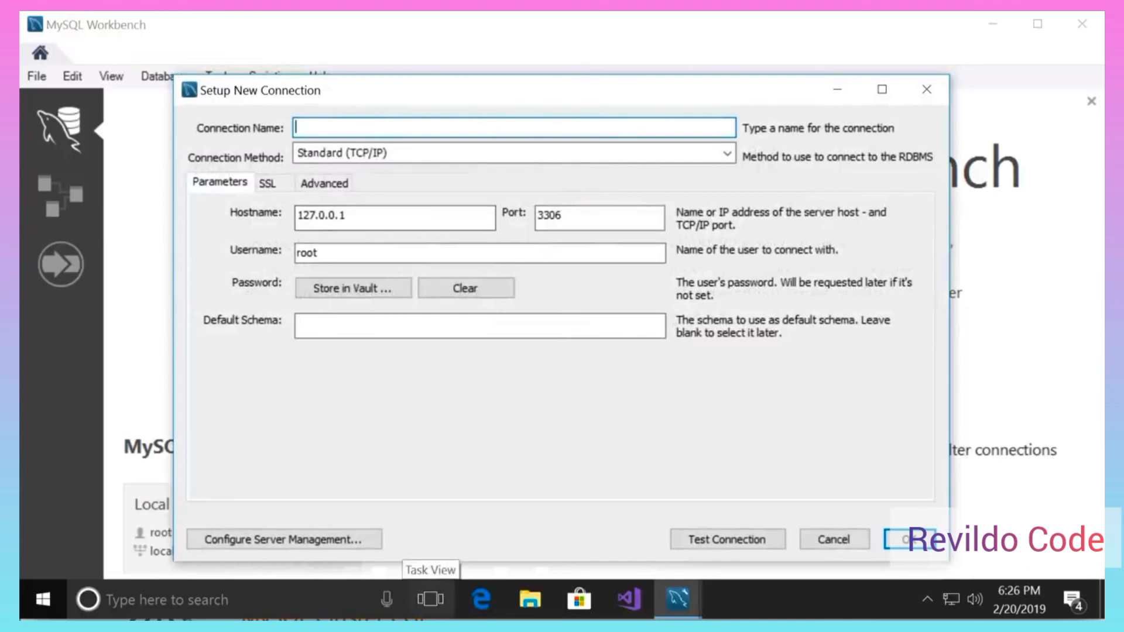
pyautogui.write('Local i')
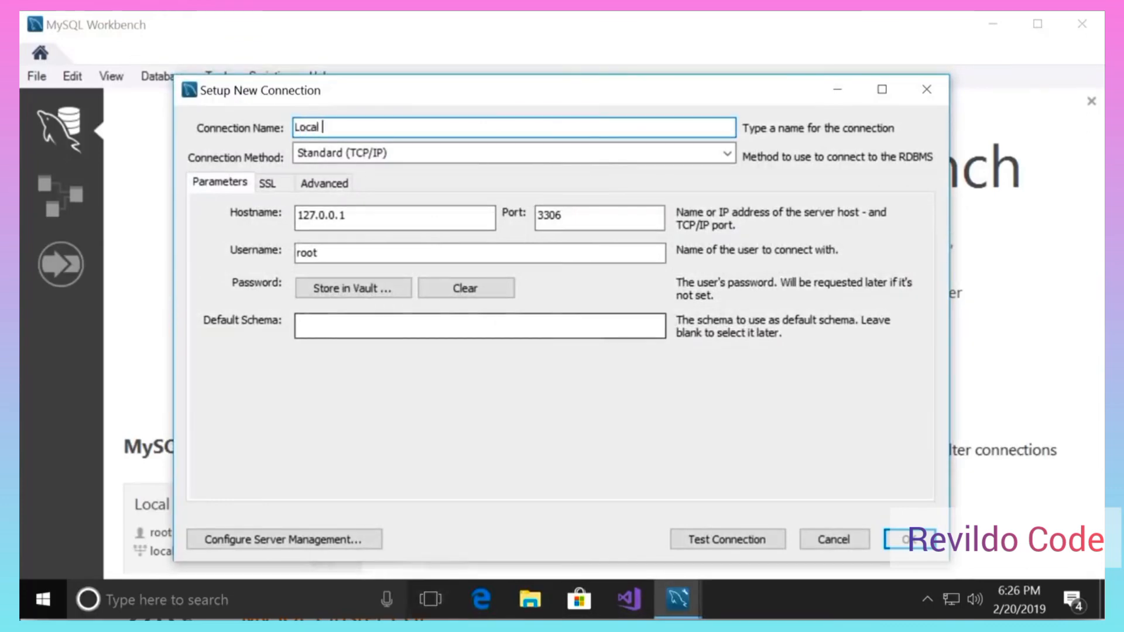
pyautogui.write('nstance')
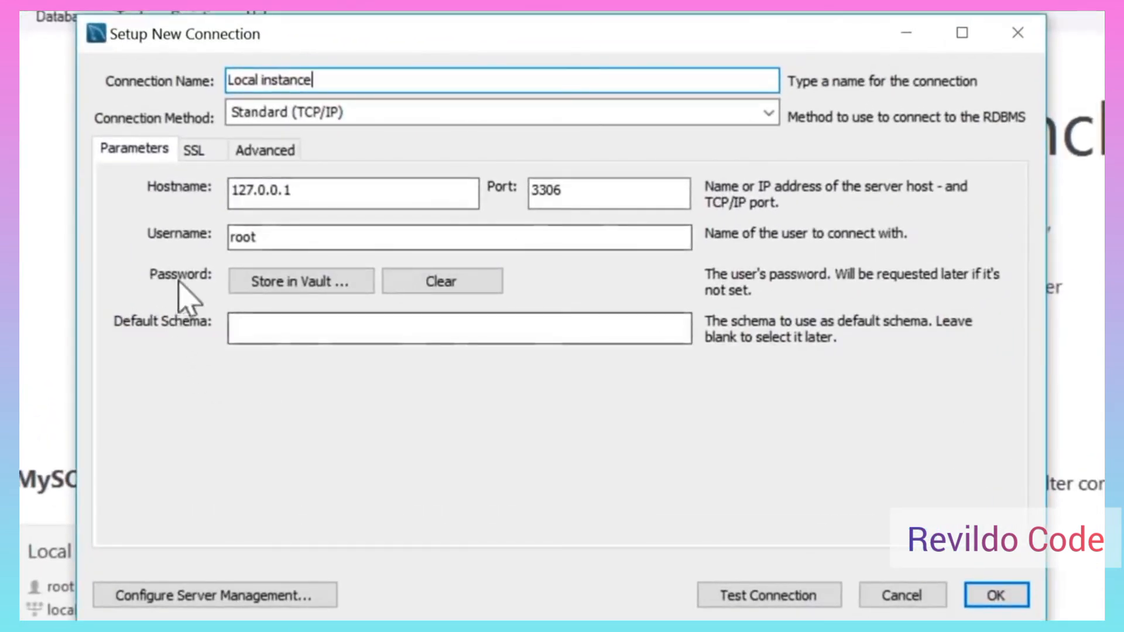
pyautogui.click(285, 284)
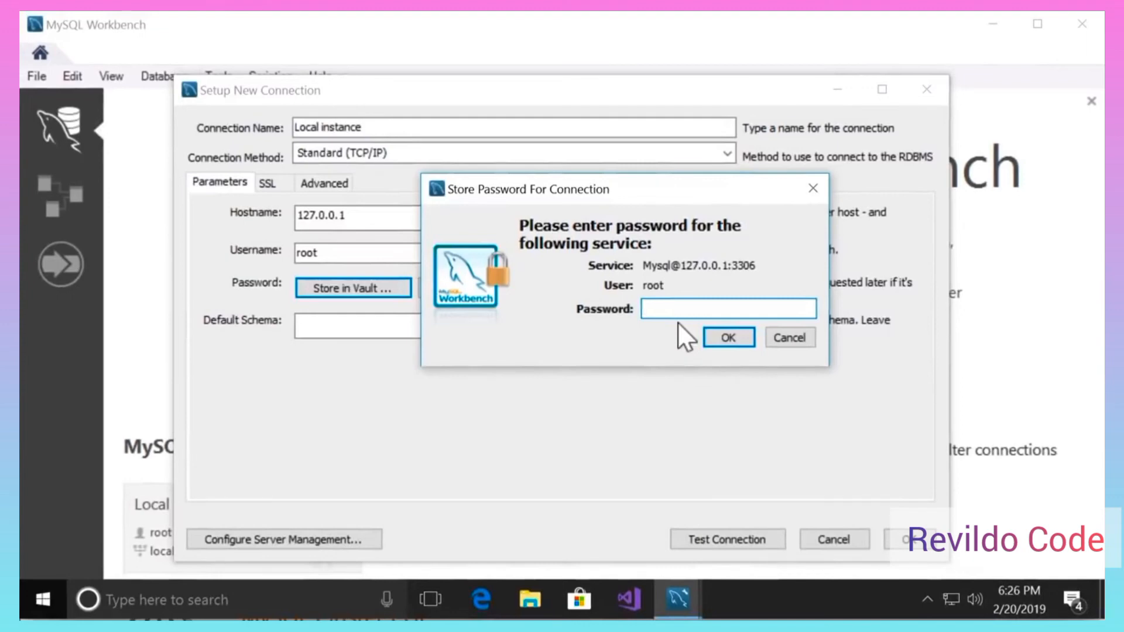
pyautogui.write('*********')
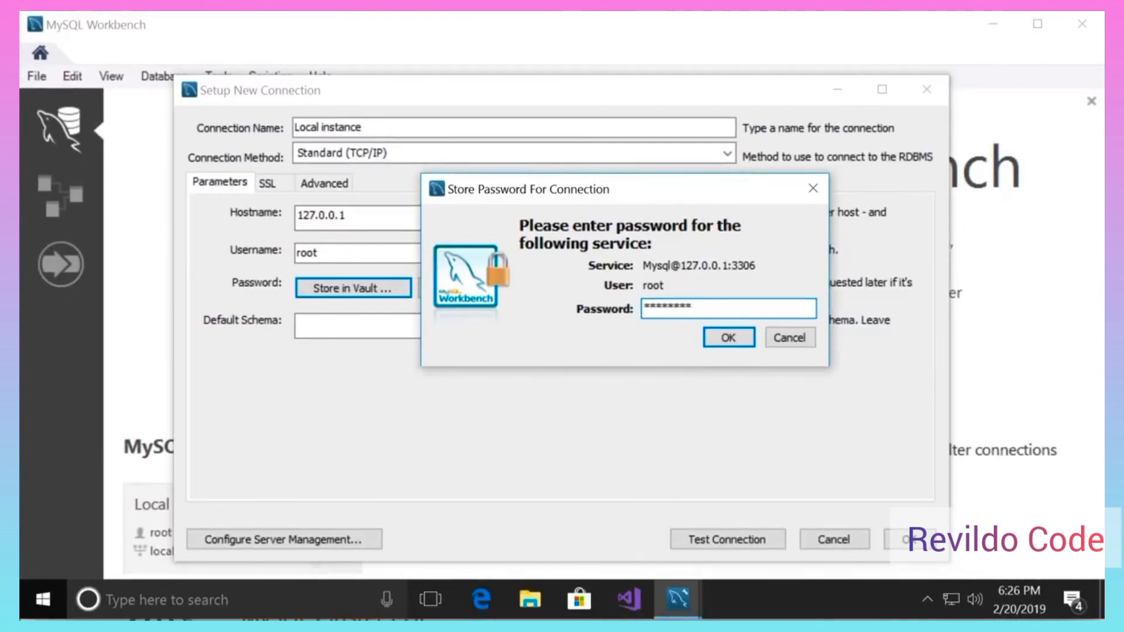
pyautogui.click(729, 338)
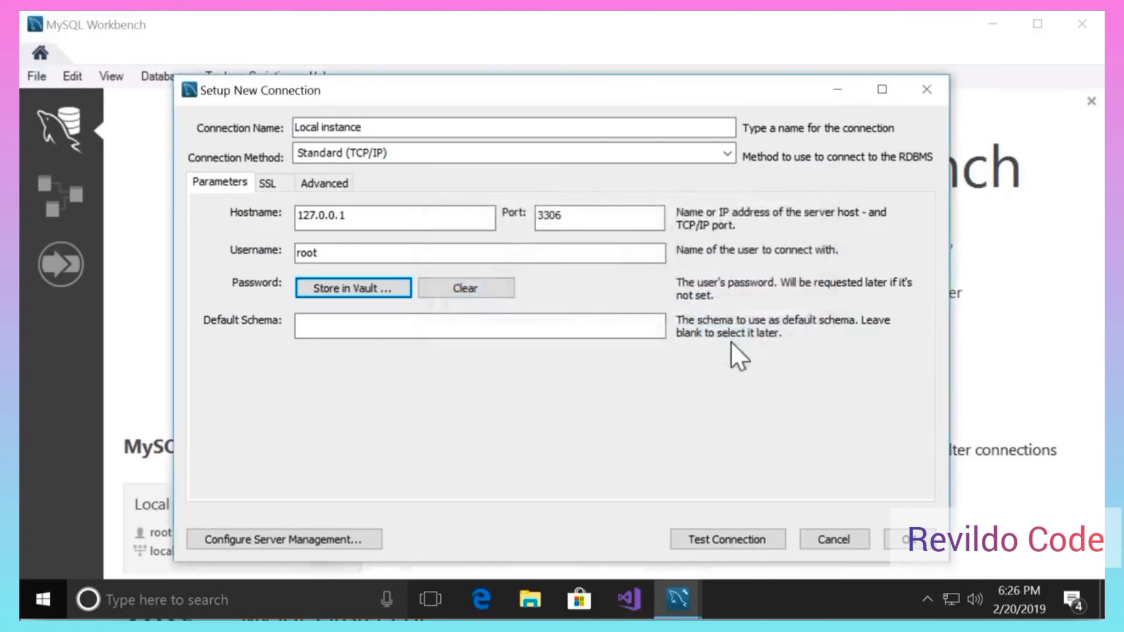
# - Test the Local instance connection to 127.0.0.1:3306 successfully and save it
pyautogui.click(733, 539)
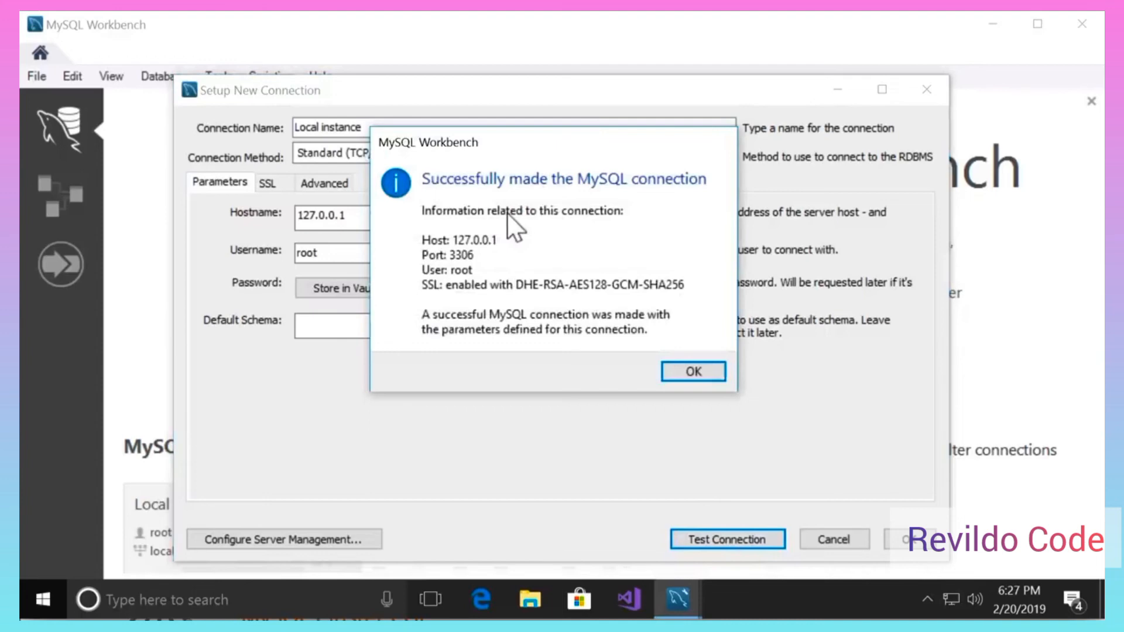
pyautogui.click(692, 369)
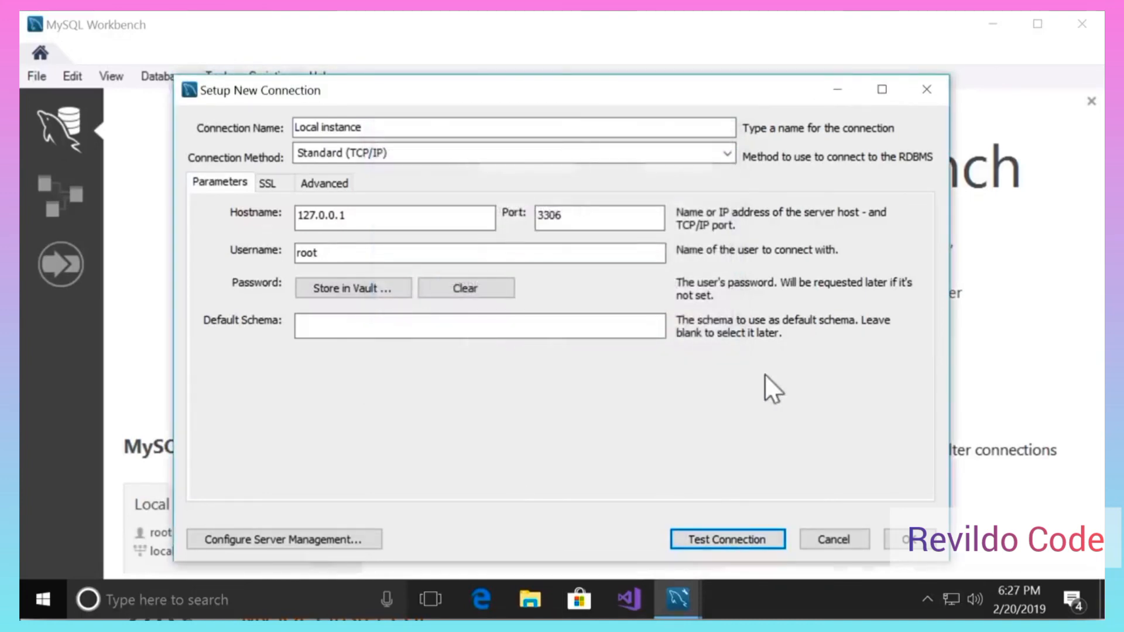
pyautogui.click(928, 544)
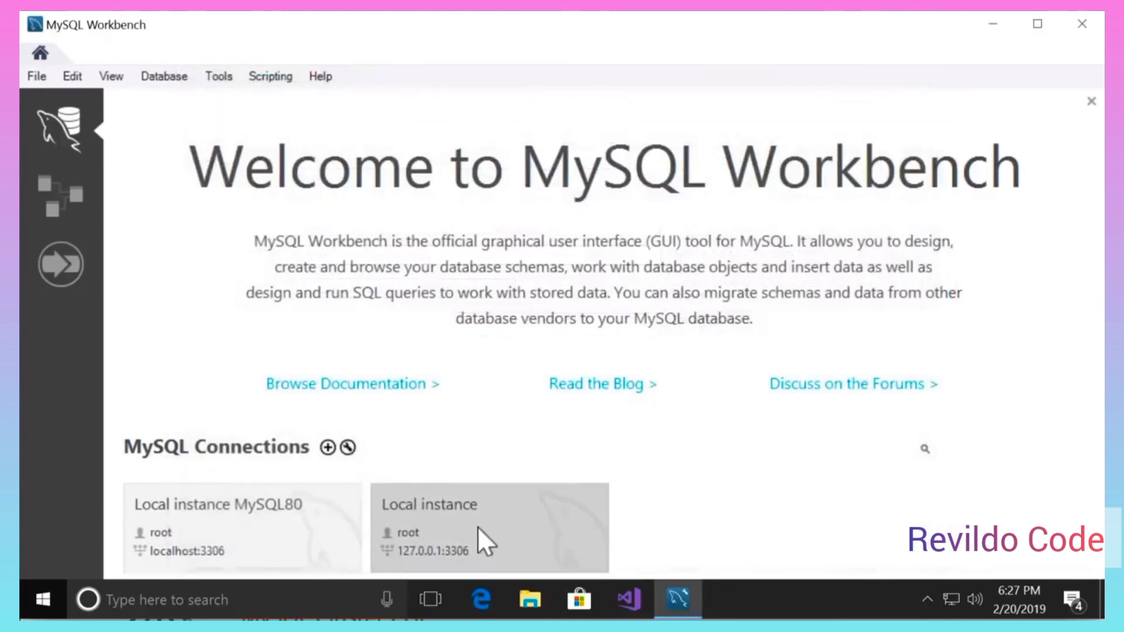
# - Open the Local instance connection and widen the Query 1 editor over the help panel
pyautogui.click(476, 526)
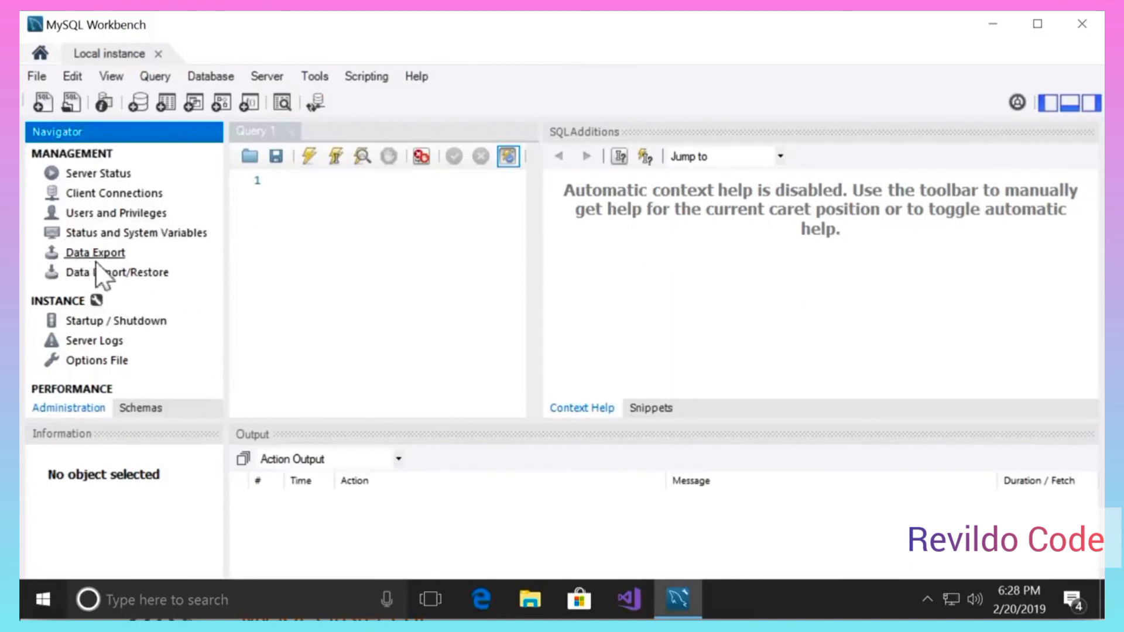
pyautogui.click(403, 258)
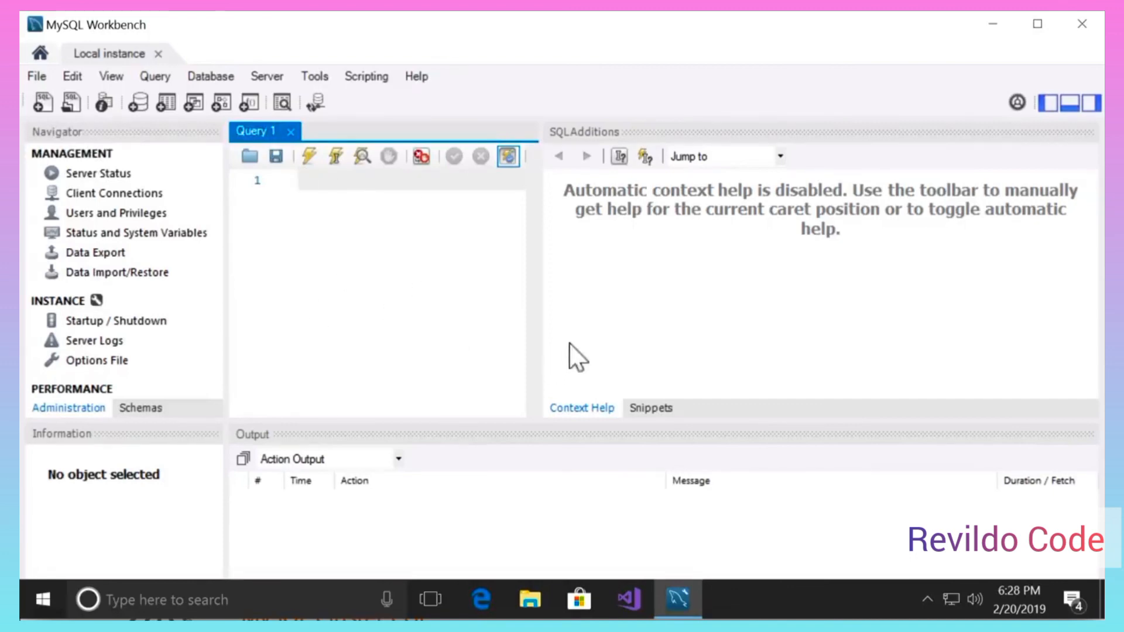
pyautogui.moveTo(505, 295); pyautogui.dragTo(819, 339)
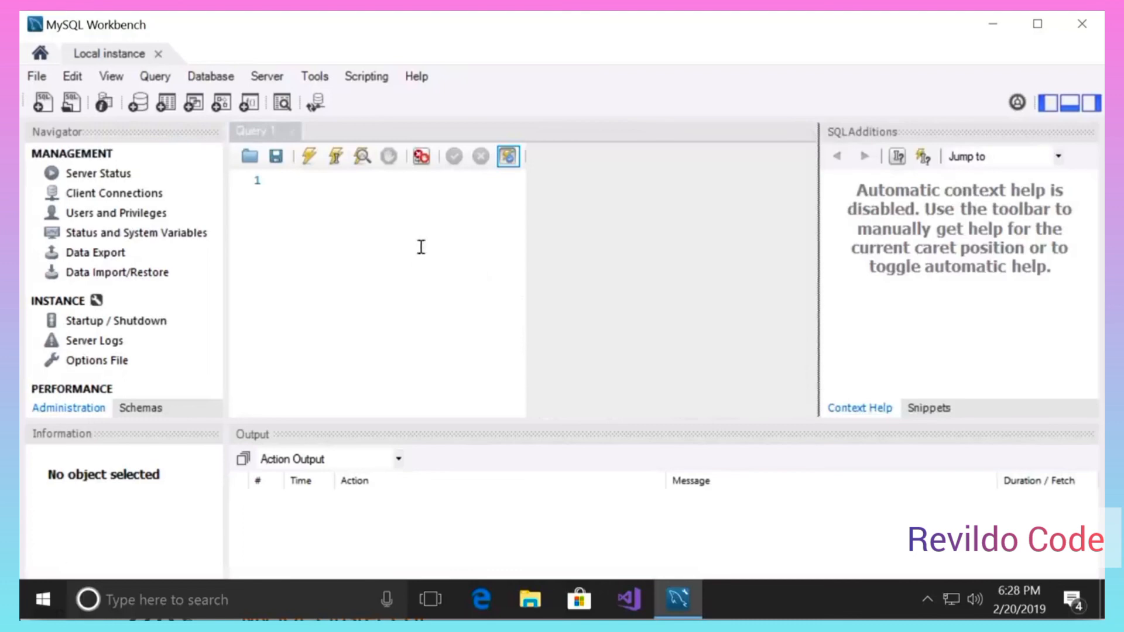